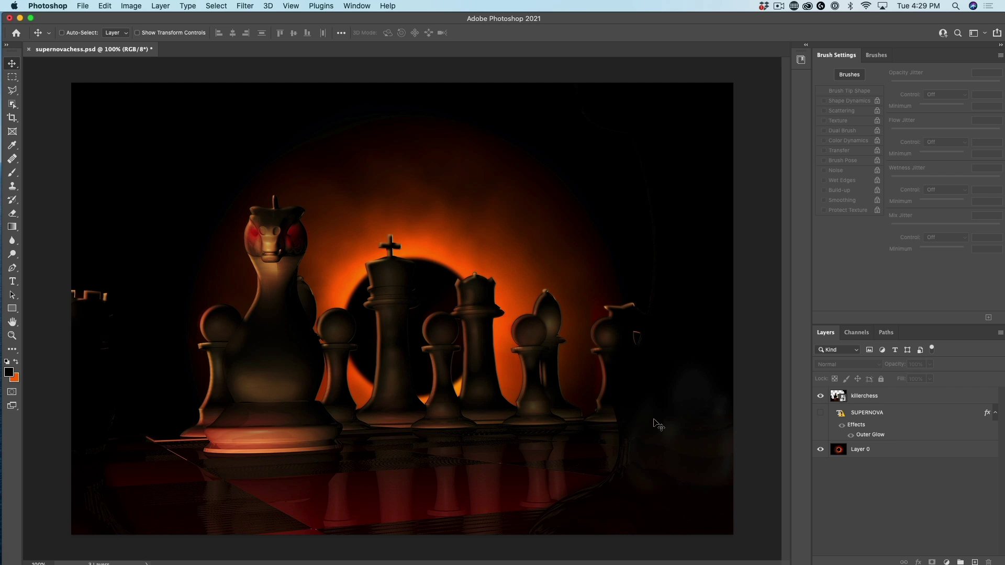
# - Inspect the killerchess and Layer 0 layers separately by briefly hiding and restoring each one
pyautogui.click(820, 396)
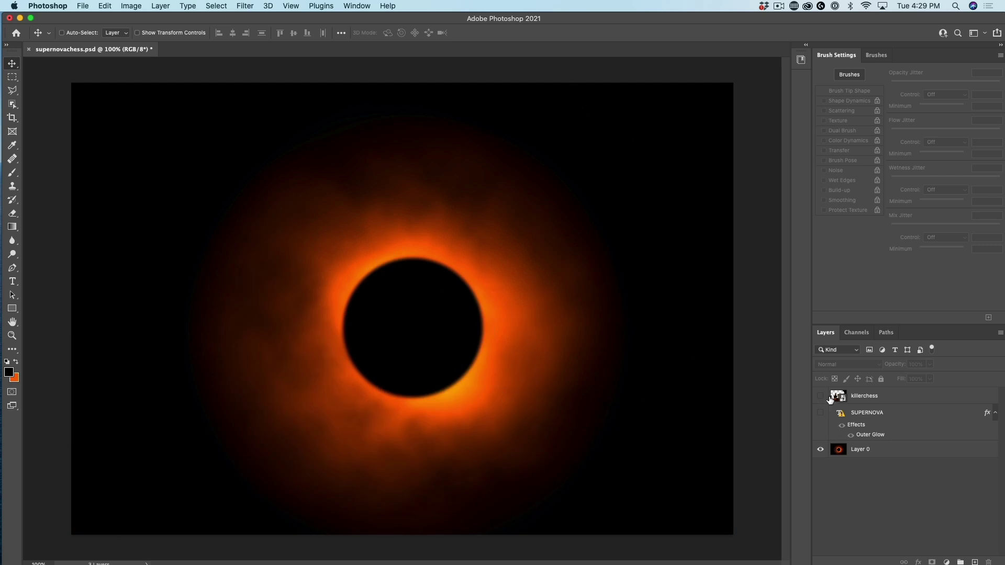
pyautogui.click(821, 396)
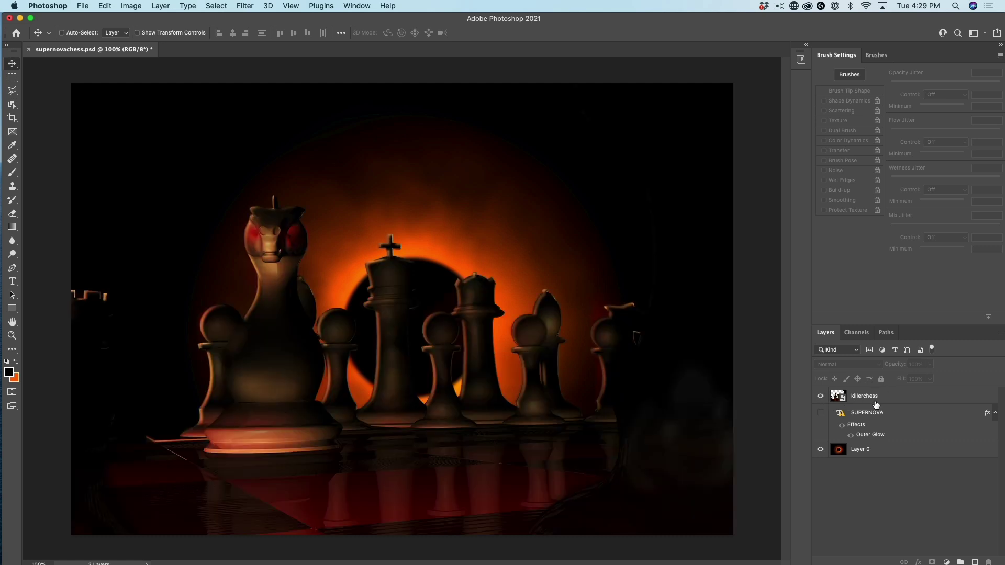
pyautogui.click(821, 449)
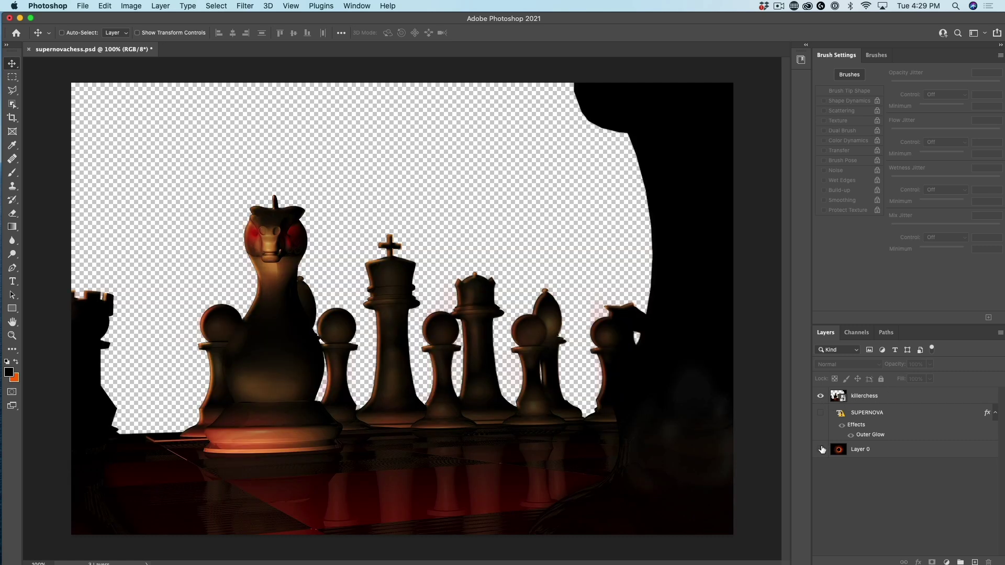
pyautogui.click(821, 449)
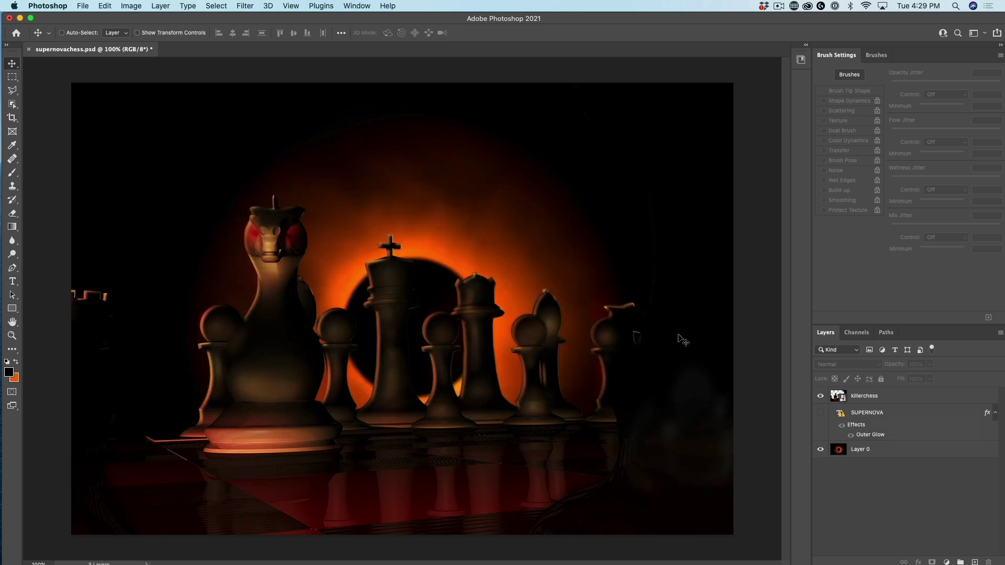
# - Add a new empty layer above killerchess and activate the Brush tool
pyautogui.click(893, 399)
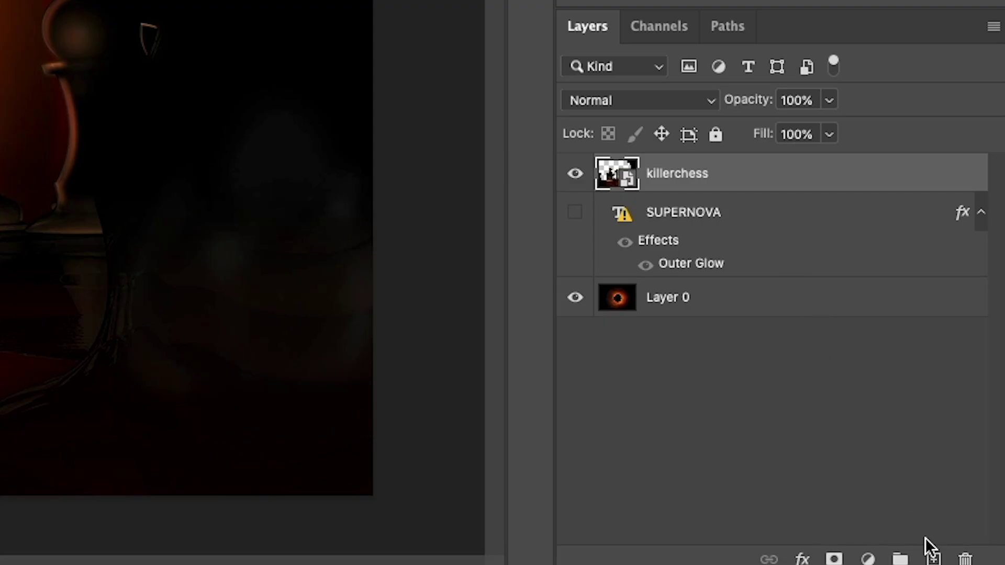
pyautogui.click(934, 558)
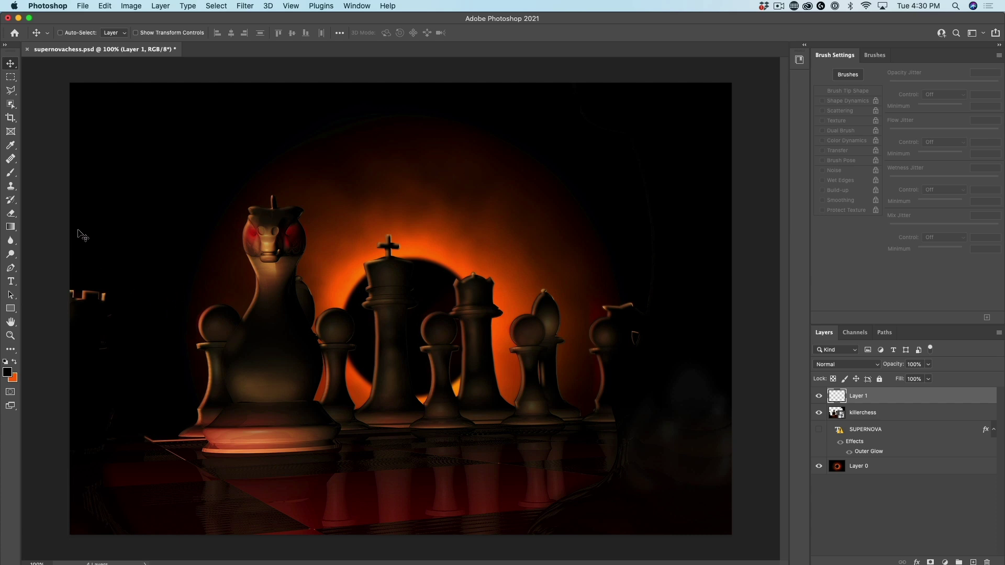
pyautogui.click(10, 173)
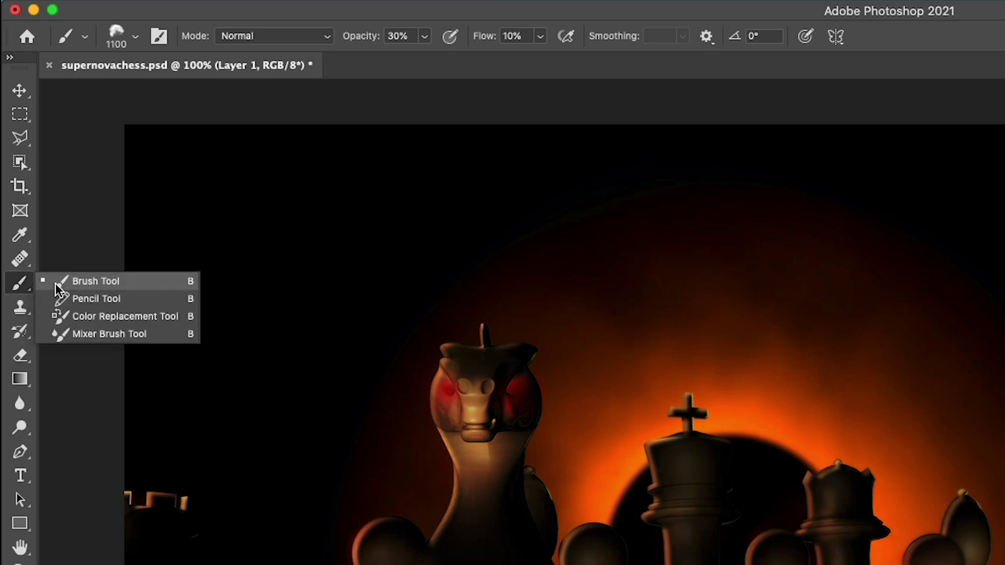
pyautogui.click(67, 282)
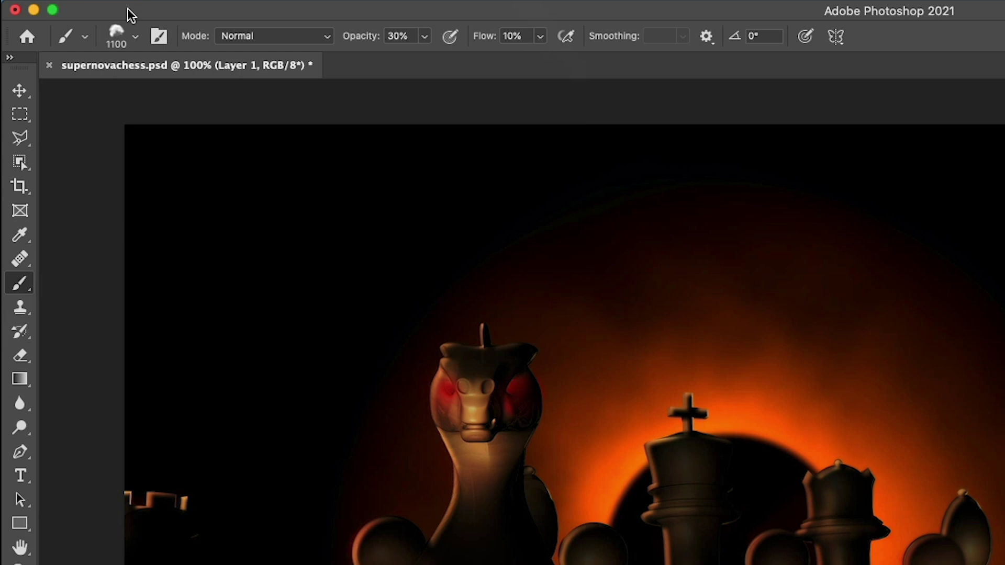
# - Choose a smoke brush from the Cloud and smoke group of PhotoshopCAFE-CloudBrushes and set the foreground color to light grey
pyautogui.click(134, 35)
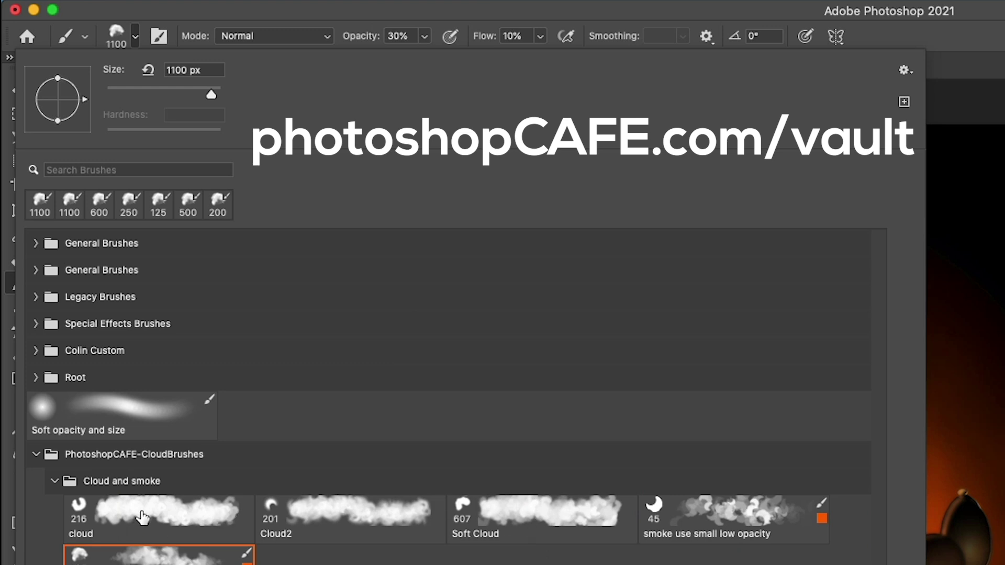
pyautogui.click(191, 519)
pyautogui.click(177, 563)
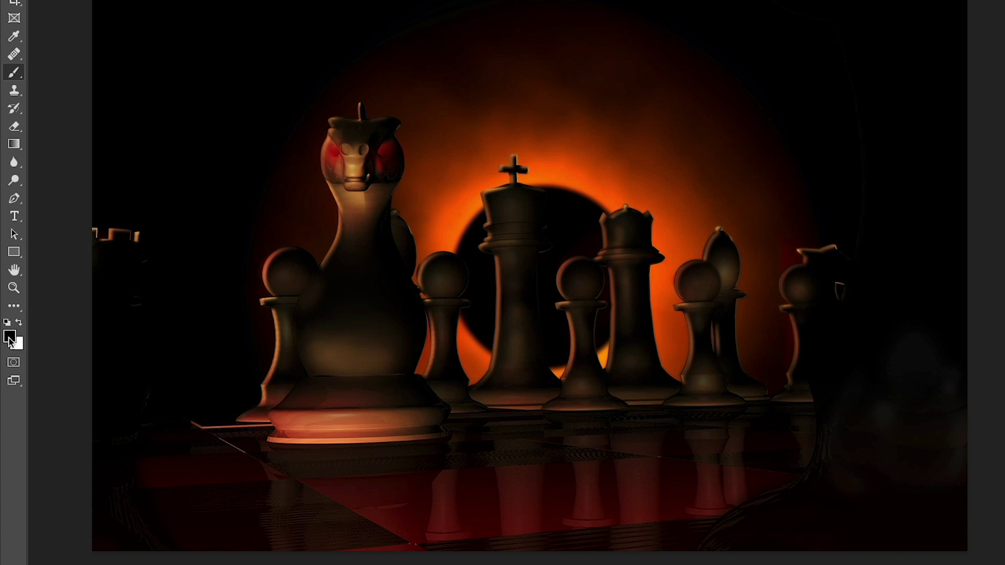
pyautogui.click(9, 338)
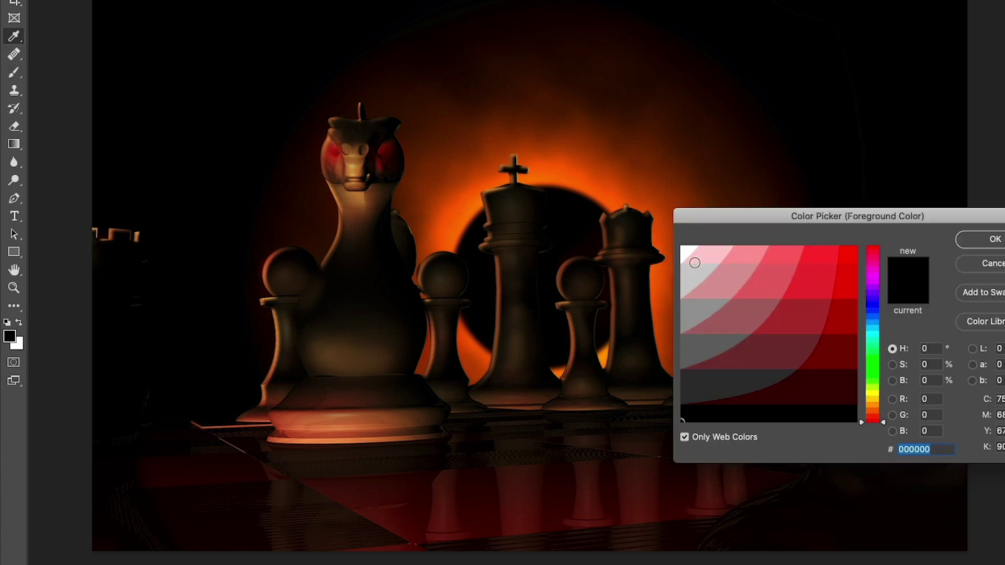
pyautogui.click(690, 274)
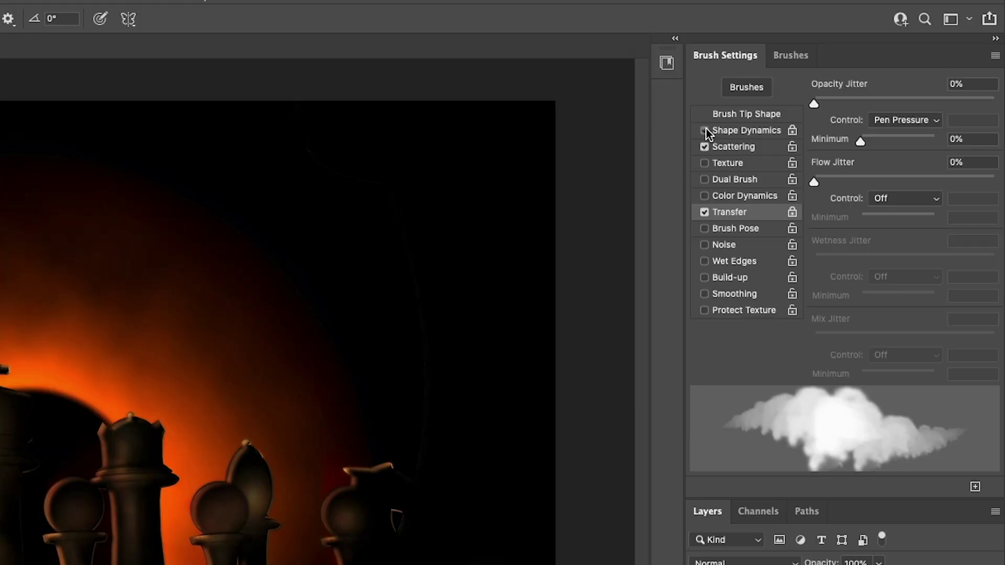
# - Configure the brush dynamics with Shape Dynamics off and both Scattering and Transfer on
pyautogui.click(705, 130)
pyautogui.click(704, 212)
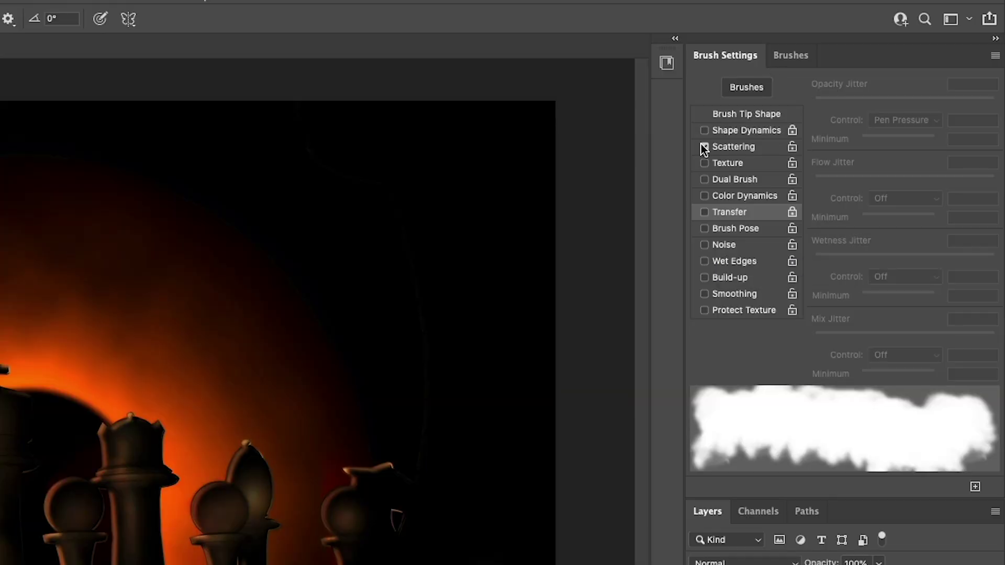
pyautogui.click(722, 132)
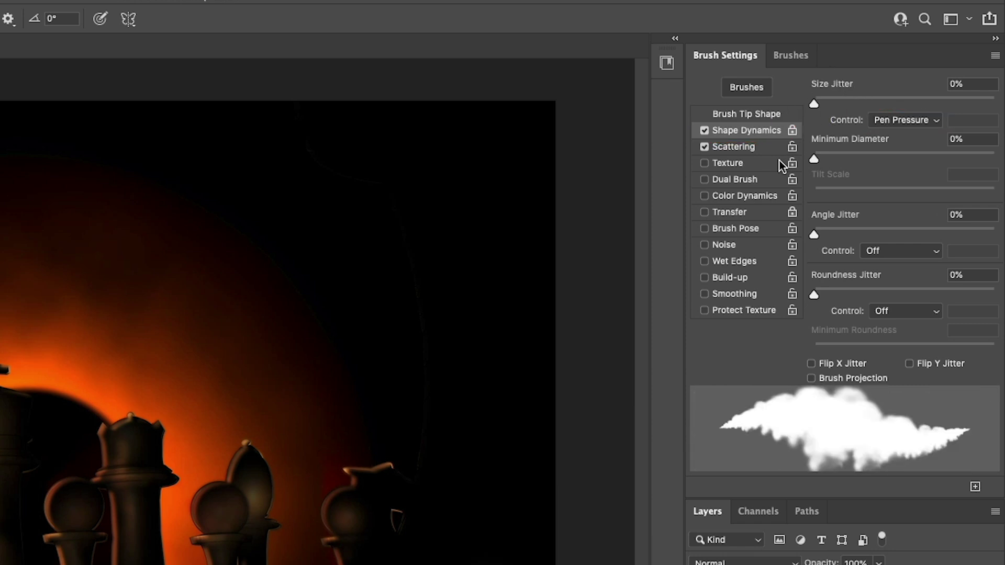
pyautogui.click(729, 211)
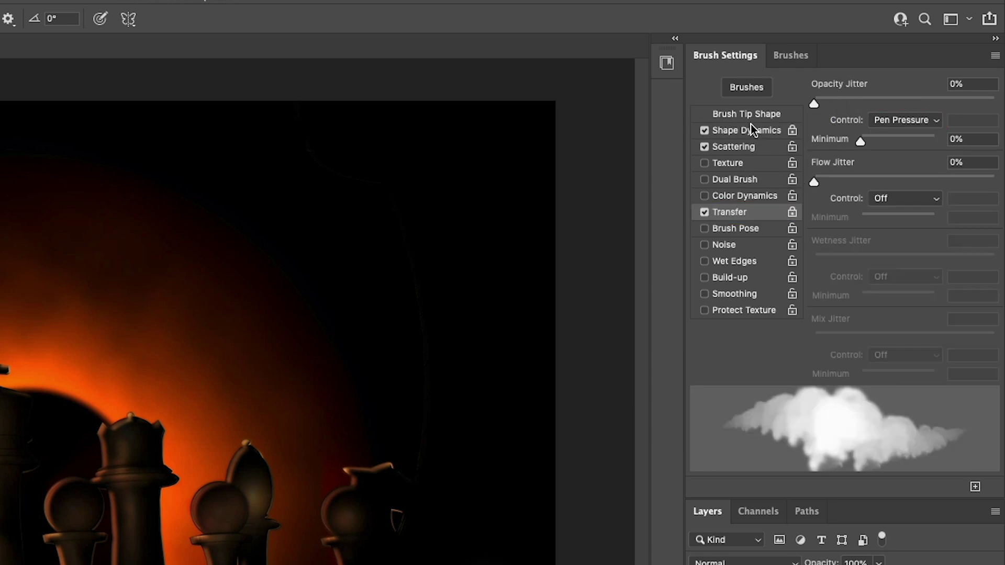
pyautogui.click(705, 132)
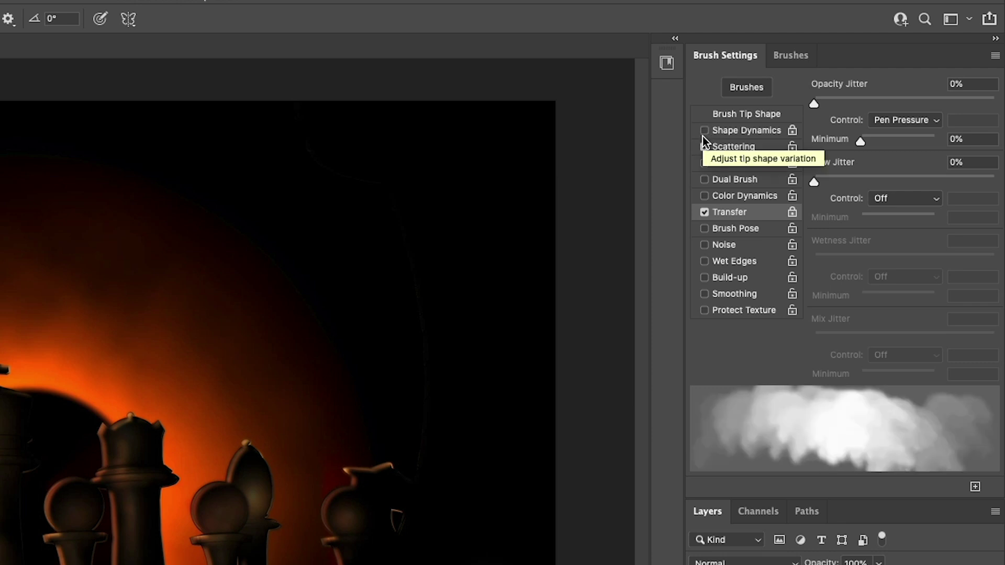
pyautogui.click(704, 147)
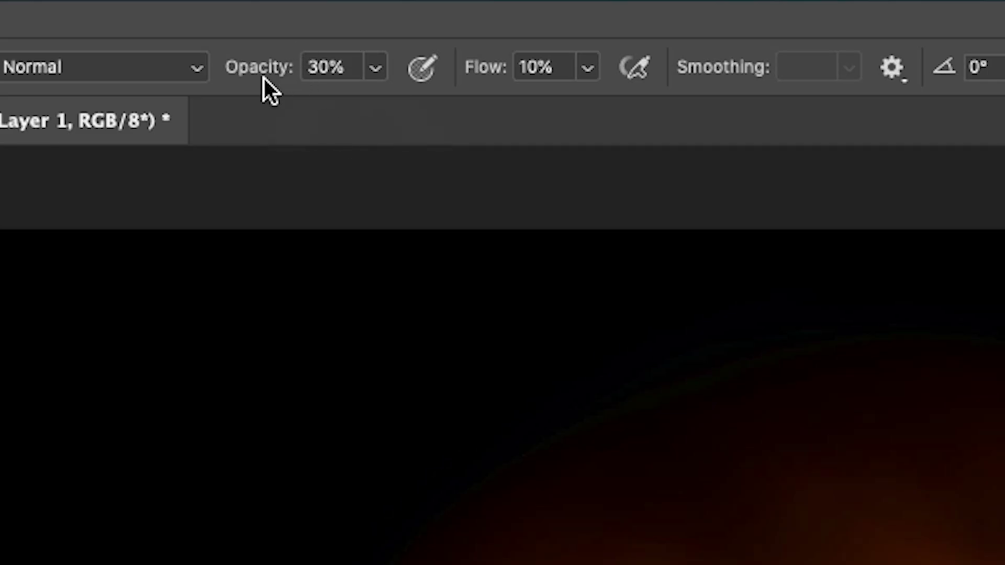
# - Set the brush to 25% opacity and size 200, paint faint smoke across the board and foreground on Layer 1, and compare before and after
pyautogui.moveTo(260, 81)
pyautogui.mouseDown()
pyautogui.moveTo(249, 73)
pyautogui.moveTo(260, 69)
pyautogui.mouseUp()
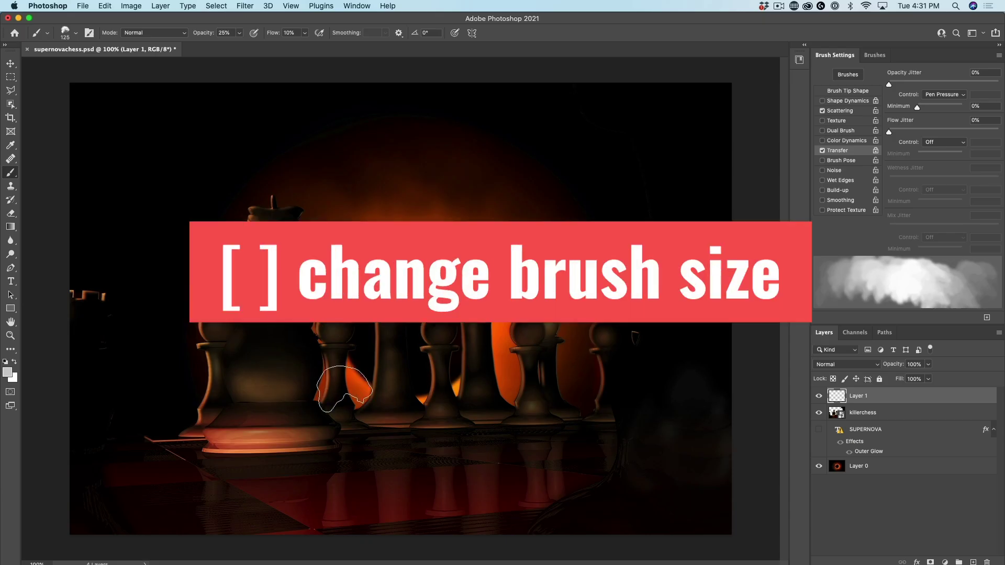
pyautogui.press(']')
pyautogui.press(']')
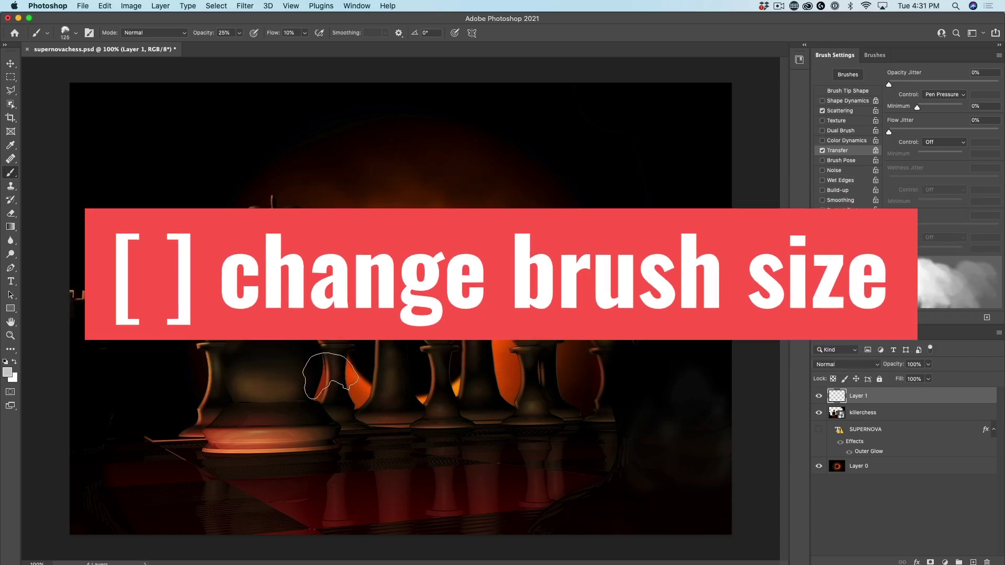
pyautogui.press(']')
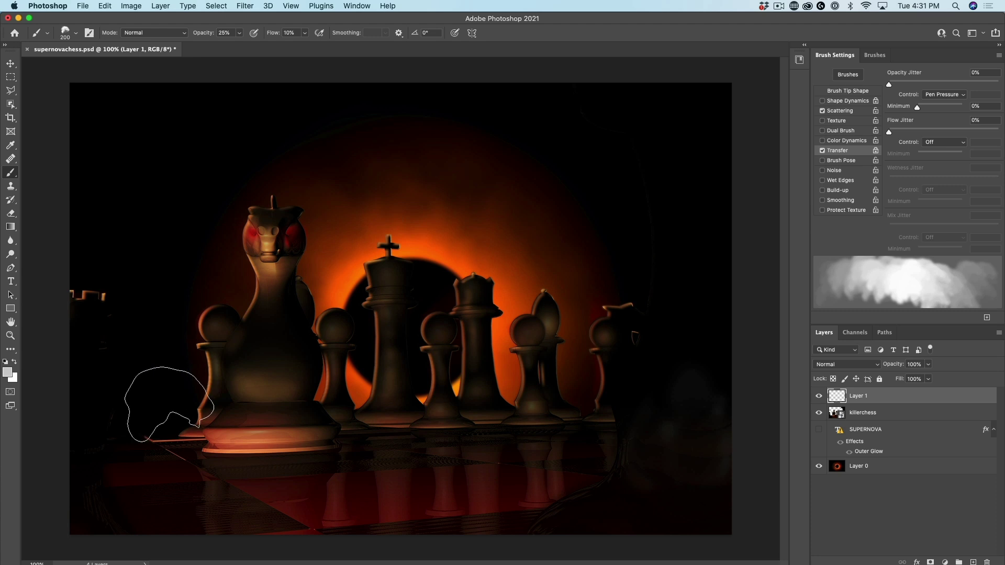
pyautogui.moveTo(128, 352)
pyautogui.mouseDown()
pyautogui.moveTo(128, 411)
pyautogui.moveTo(155, 467)
pyautogui.moveTo(199, 420)
pyautogui.moveTo(175, 357)
pyautogui.moveTo(159, 352)
pyautogui.moveTo(264, 429)
pyautogui.moveTo(307, 403)
pyautogui.moveTo(271, 336)
pyautogui.moveTo(329, 410)
pyautogui.moveTo(395, 467)
pyautogui.moveTo(388, 393)
pyautogui.moveTo(478, 445)
pyautogui.moveTo(532, 368)
pyautogui.moveTo(588, 454)
pyautogui.moveTo(651, 444)
pyautogui.moveTo(671, 356)
pyautogui.moveTo(715, 383)
pyautogui.moveTo(699, 439)
pyautogui.moveTo(614, 472)
pyautogui.moveTo(503, 475)
pyautogui.moveTo(422, 494)
pyautogui.moveTo(333, 482)
pyautogui.moveTo(249, 498)
pyautogui.moveTo(151, 453)
pyautogui.moveTo(109, 416)
pyautogui.moveTo(116, 303)
pyautogui.moveTo(222, 294)
pyautogui.moveTo(368, 320)
pyautogui.moveTo(424, 305)
pyautogui.moveTo(475, 318)
pyautogui.moveTo(636, 315)
pyautogui.moveTo(661, 335)
pyautogui.moveTo(596, 367)
pyautogui.moveTo(710, 405)
pyautogui.moveTo(655, 453)
pyautogui.moveTo(590, 462)
pyautogui.moveTo(519, 498)
pyautogui.moveTo(421, 465)
pyautogui.moveTo(366, 477)
pyautogui.moveTo(313, 442)
pyautogui.moveTo(247, 453)
pyautogui.moveTo(133, 443)
pyautogui.moveTo(233, 474)
pyautogui.mouseUp()
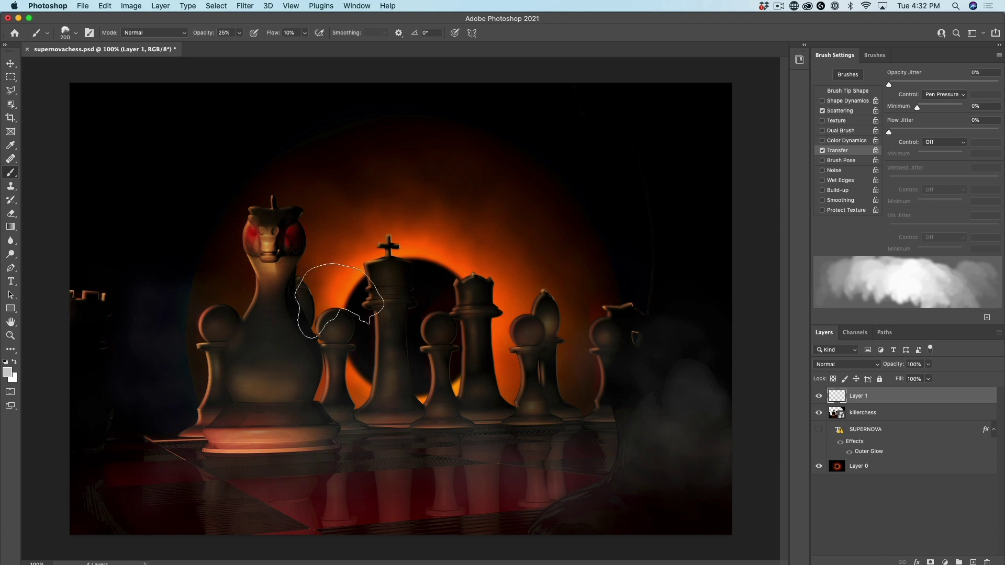
pyautogui.click(818, 397)
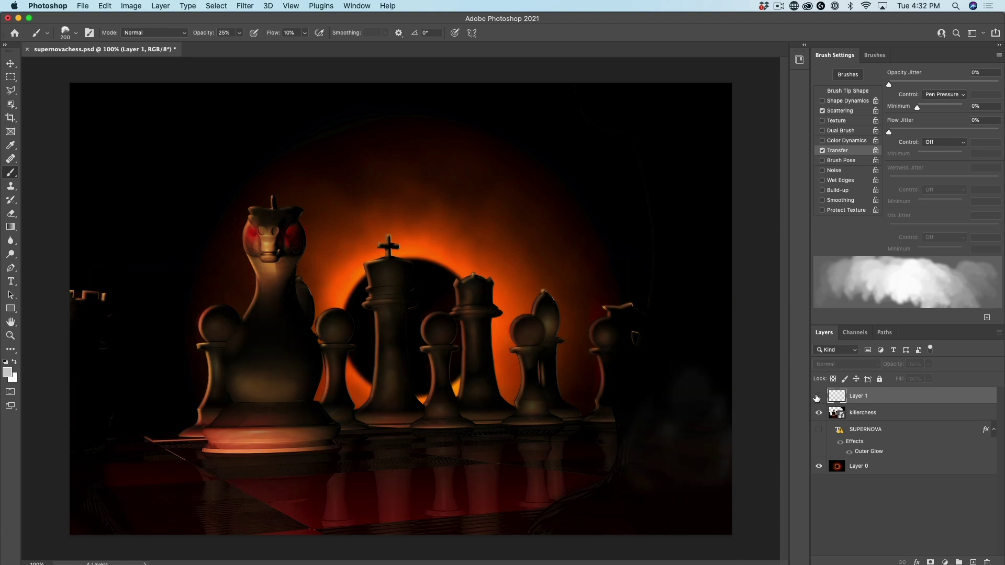
pyautogui.click(818, 396)
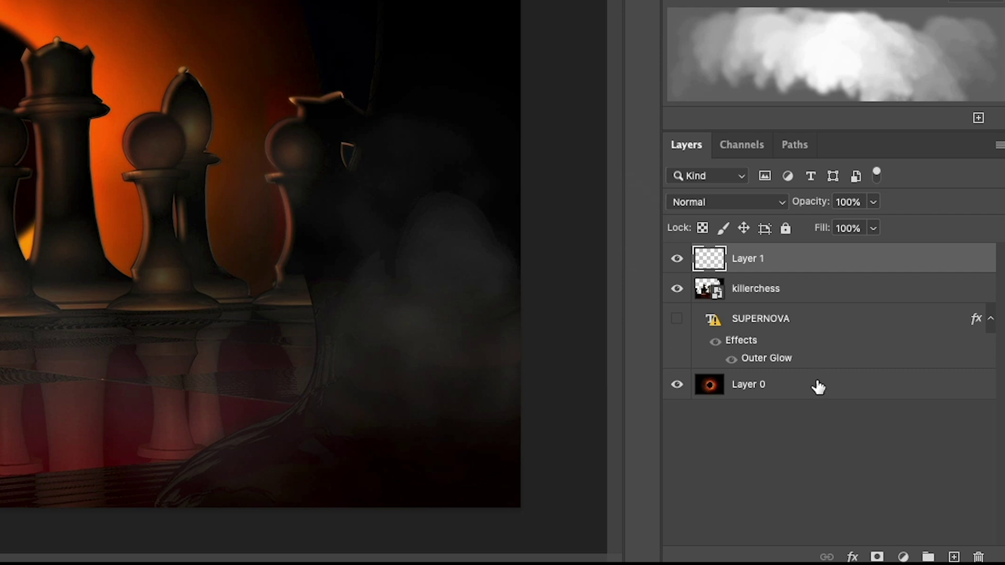
# - Add a new layer directly above Layer 0 and paint smoke behind the chess pieces with the brush at size 500
pyautogui.click(896, 466)
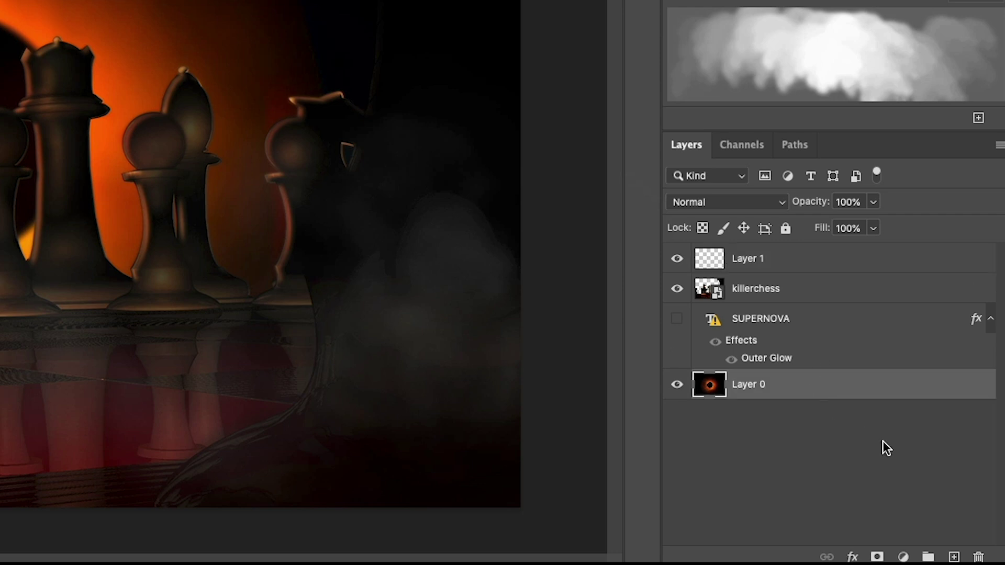
pyautogui.click(954, 556)
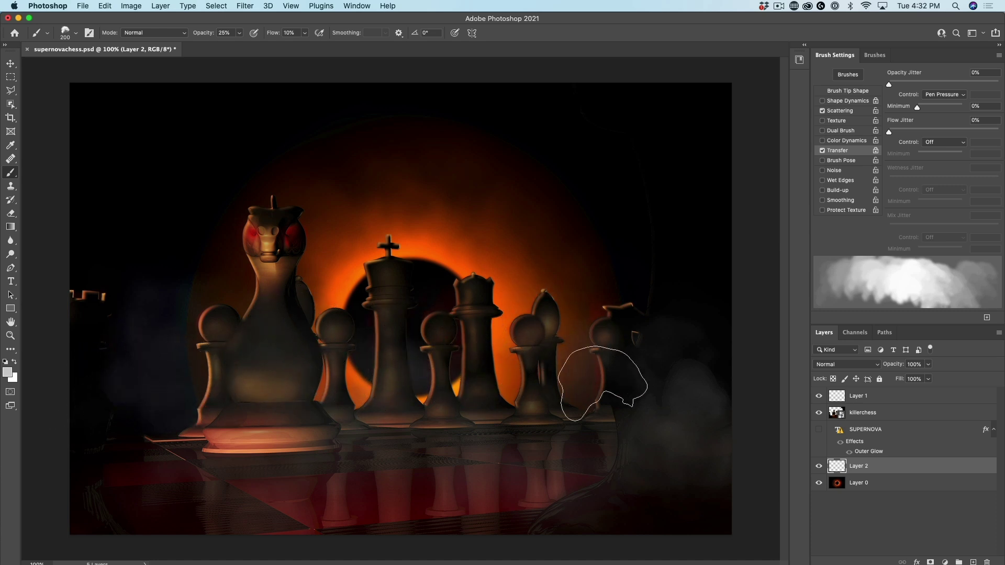
pyautogui.press(']')
pyautogui.press(']')
pyautogui.press(']')
pyautogui.press(']')
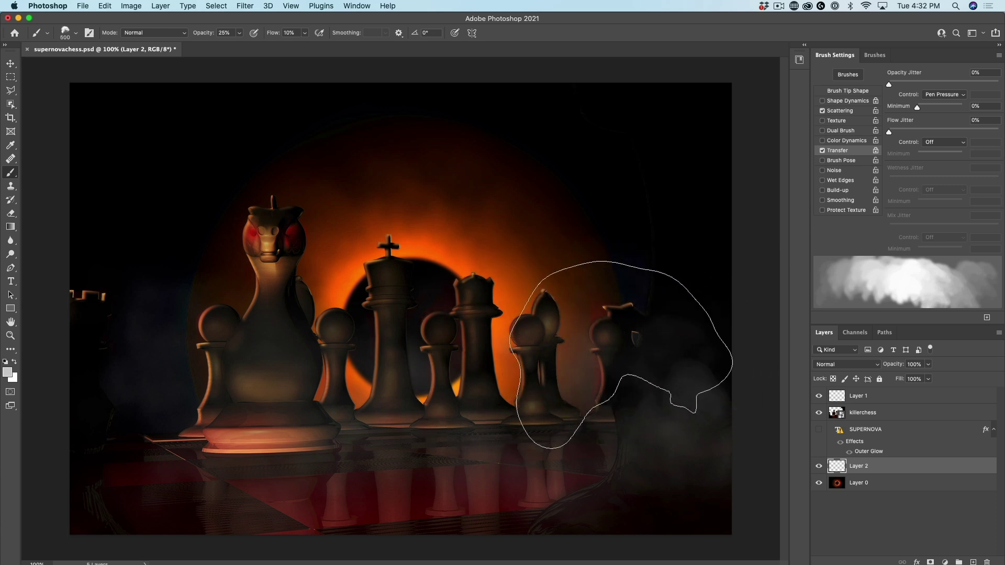
pyautogui.moveTo(521, 372)
pyautogui.mouseDown()
pyautogui.moveTo(337, 314)
pyautogui.moveTo(162, 280)
pyautogui.moveTo(154, 366)
pyautogui.moveTo(186, 409)
pyautogui.moveTo(534, 385)
pyautogui.moveTo(616, 395)
pyautogui.moveTo(325, 363)
pyautogui.moveTo(403, 354)
pyautogui.moveTo(542, 423)
pyautogui.moveTo(534, 448)
pyautogui.mouseUp()
pyautogui.press('super+z')
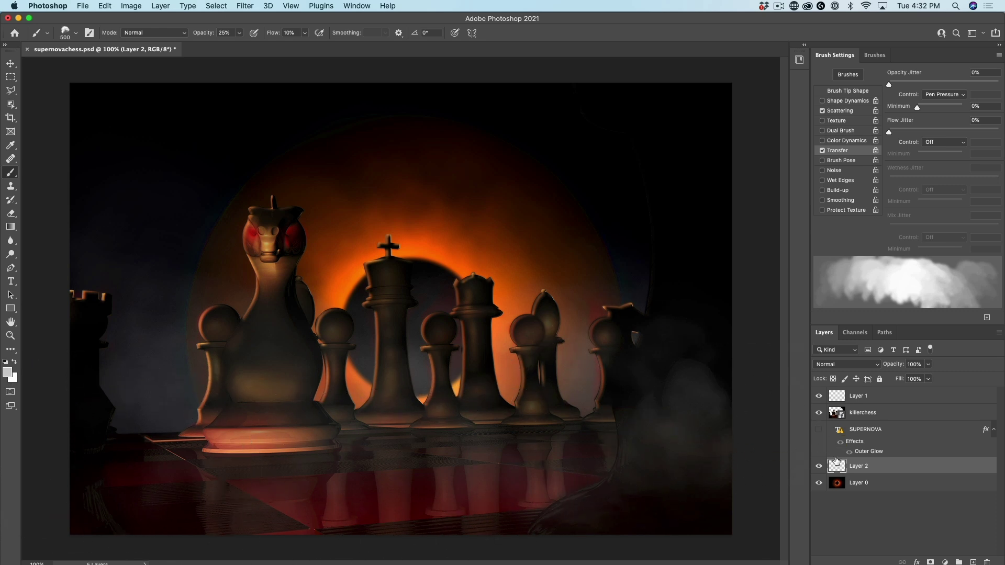
pyautogui.click(818, 466)
pyautogui.click(819, 466)
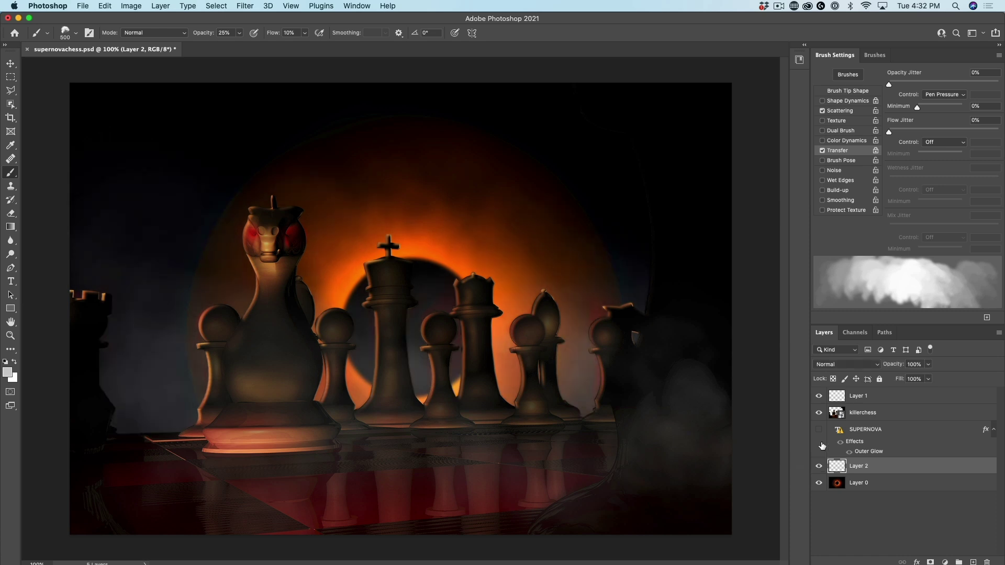
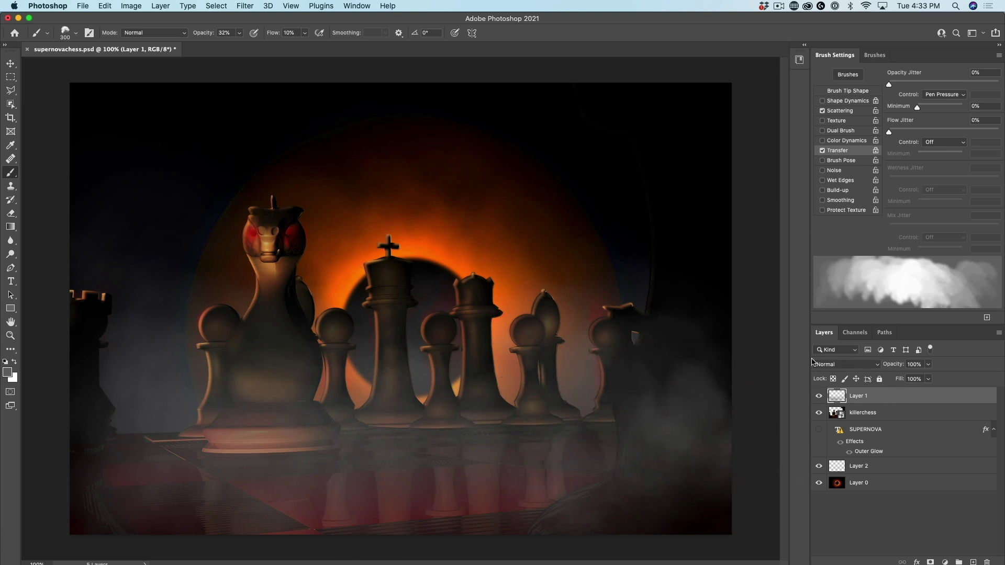
# - Set the foreground color to white for brighter smoke on Layer 1
pyautogui.click(818, 396)
pyautogui.click(7, 372)
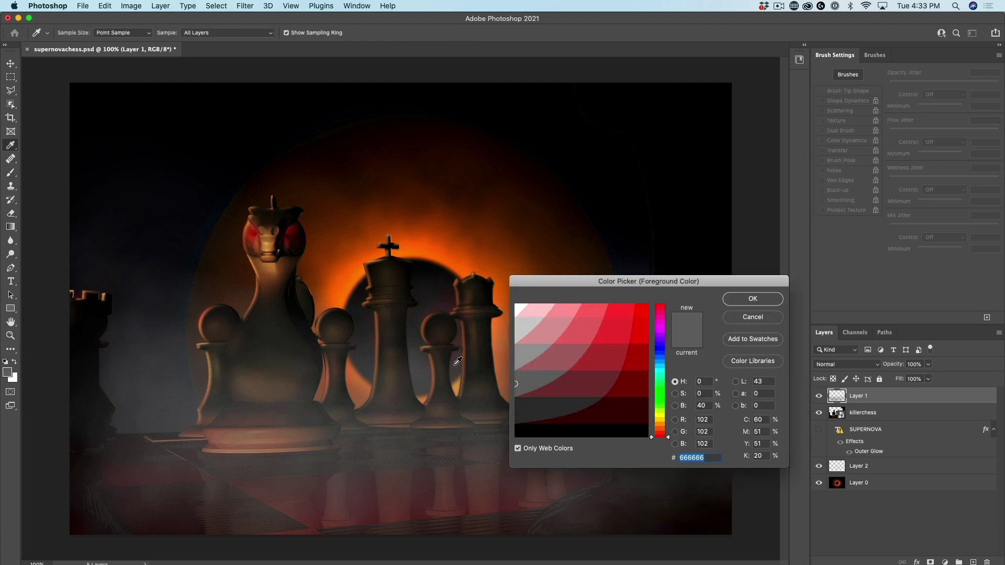
pyautogui.click(522, 326)
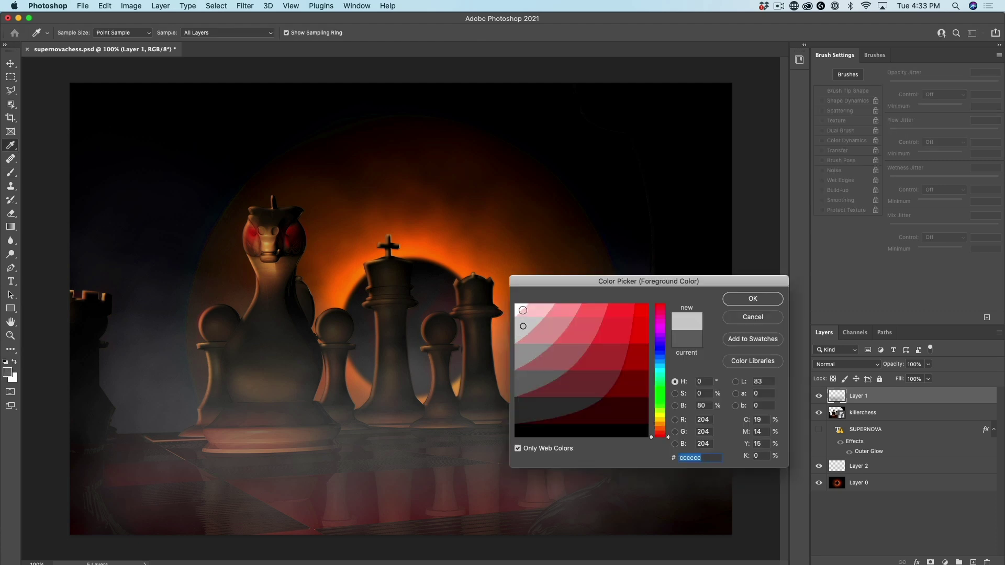
pyautogui.click(522, 311)
pyautogui.click(751, 299)
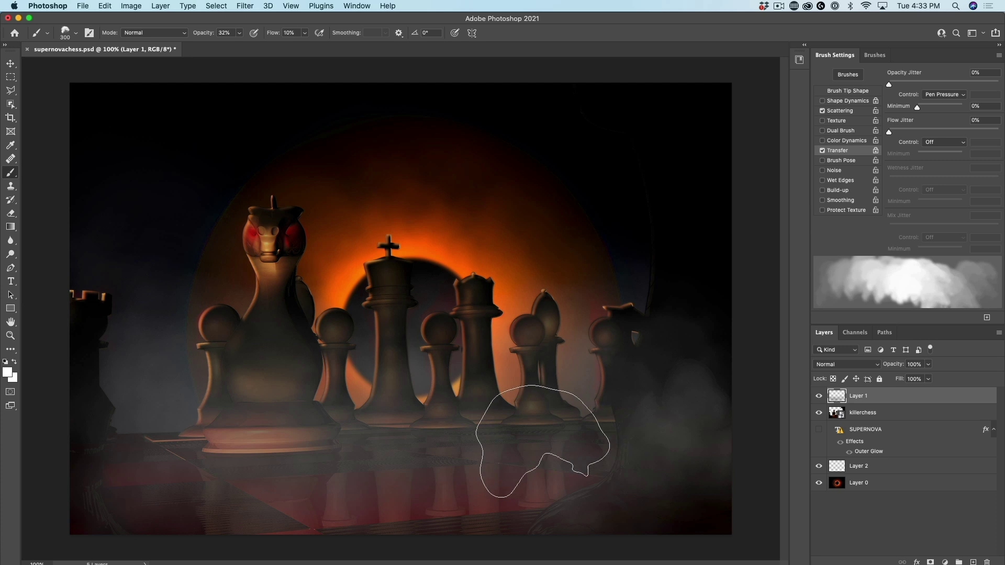
# - Reduce the brush size to 125 and paint wisps of white smoke around the bases of the back-row chess pieces
pyautogui.press('[')
pyautogui.press('[')
pyautogui.press('[')
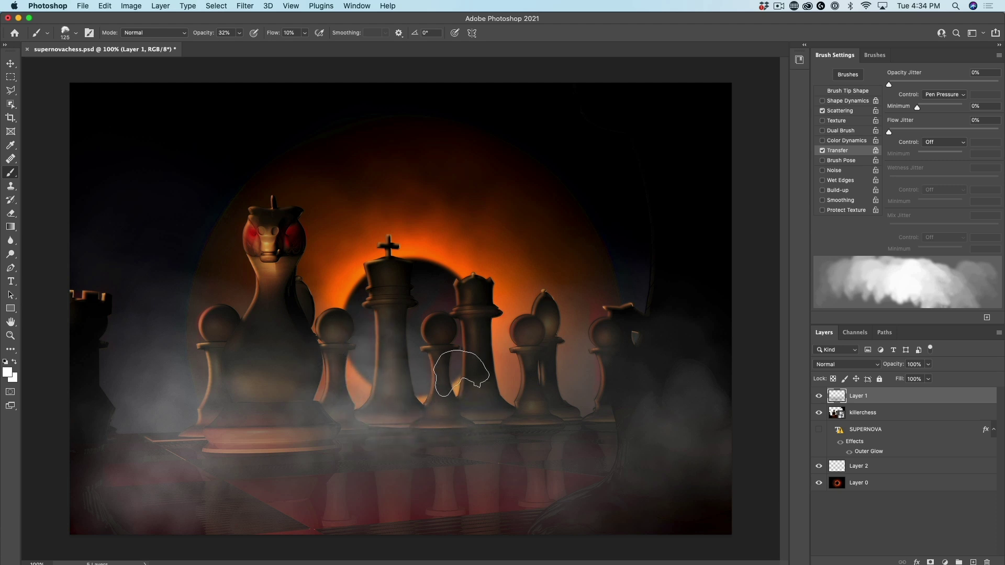
pyautogui.moveTo(460, 372)
pyautogui.mouseDown()
pyautogui.moveTo(520, 411)
pyautogui.moveTo(515, 379)
pyautogui.moveTo(538, 370)
pyautogui.moveTo(604, 414)
pyautogui.mouseUp()
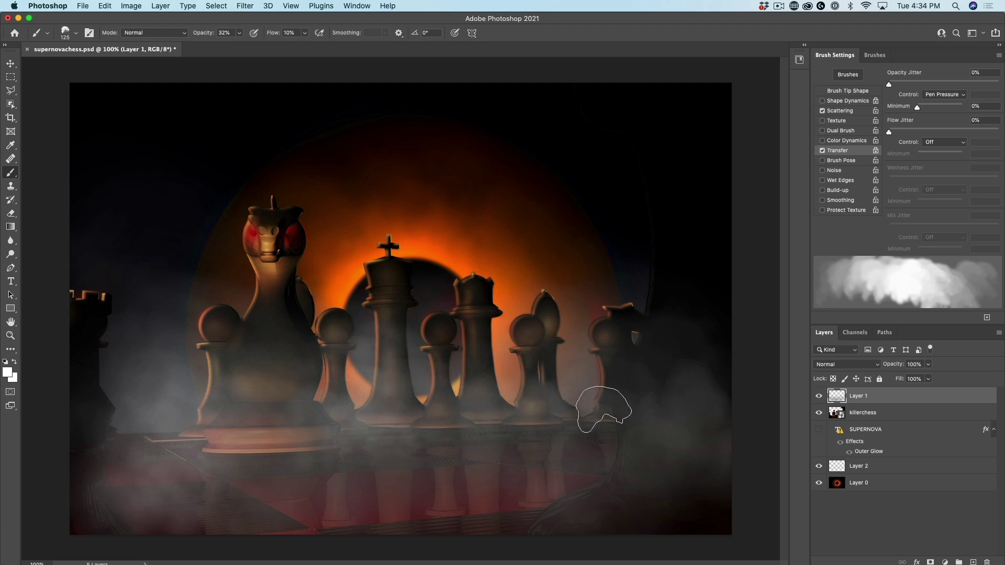
pyautogui.moveTo(600, 380)
pyautogui.mouseDown()
pyautogui.moveTo(581, 414)
pyautogui.moveTo(474, 415)
pyautogui.mouseUp()
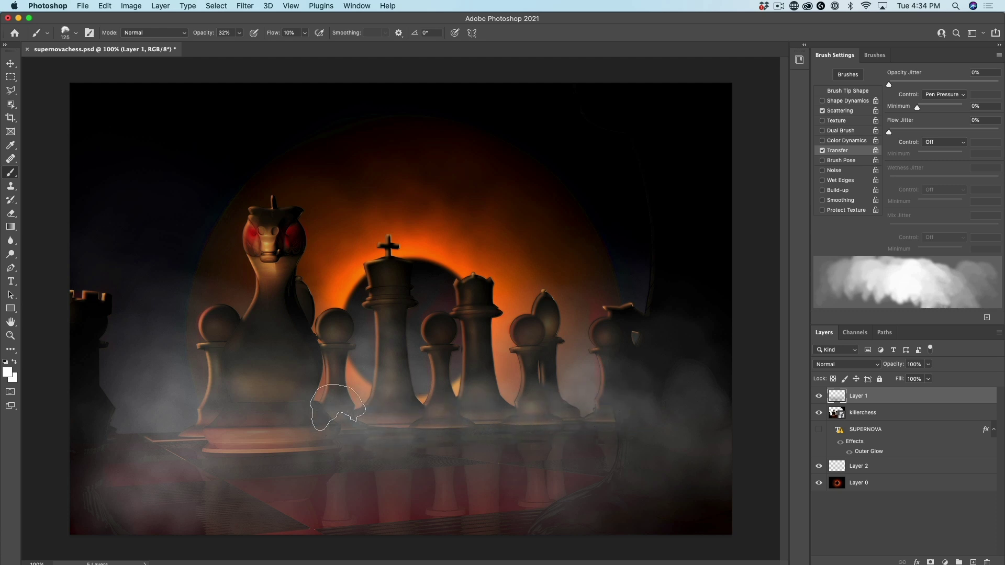
# - Add more white smoke on Layer 1 around the front piece's base, the board's left edge and the back-row pieces
pyautogui.moveTo(345, 412); pyautogui.dragTo(267, 440)
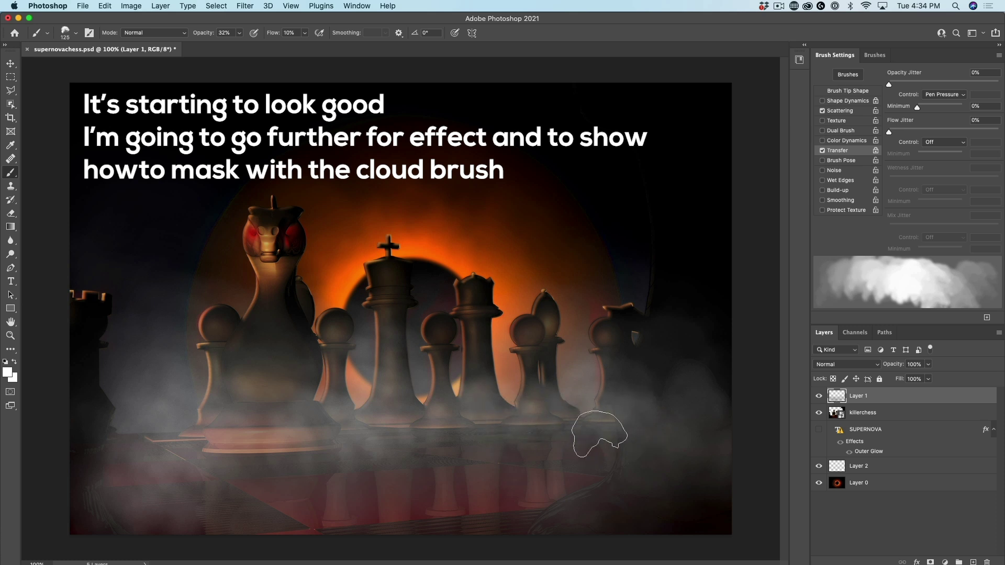
pyautogui.moveTo(232, 460)
pyautogui.mouseDown()
pyautogui.moveTo(117, 449)
pyautogui.moveTo(123, 467)
pyautogui.mouseUp()
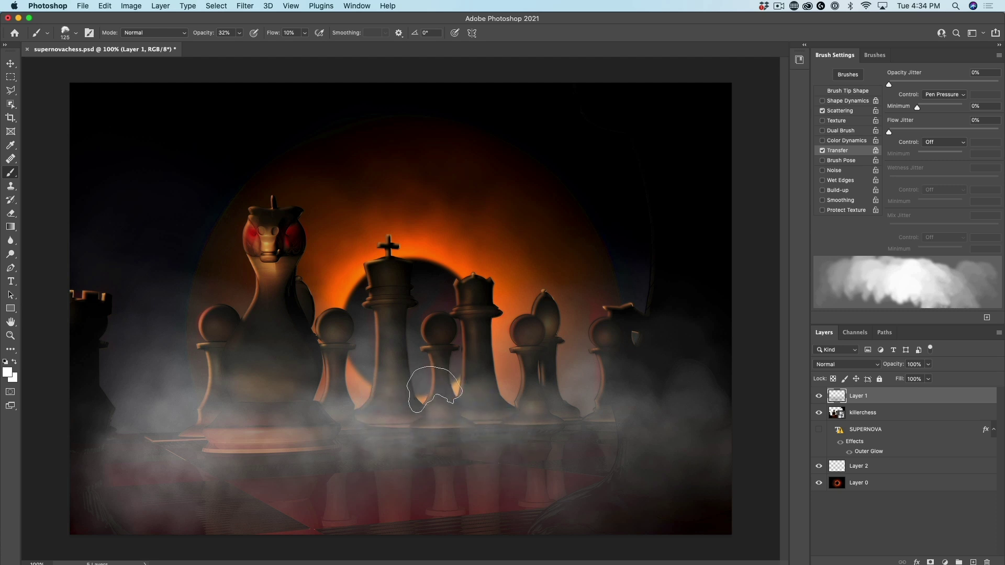
pyautogui.moveTo(525, 398); pyautogui.dragTo(566, 372)
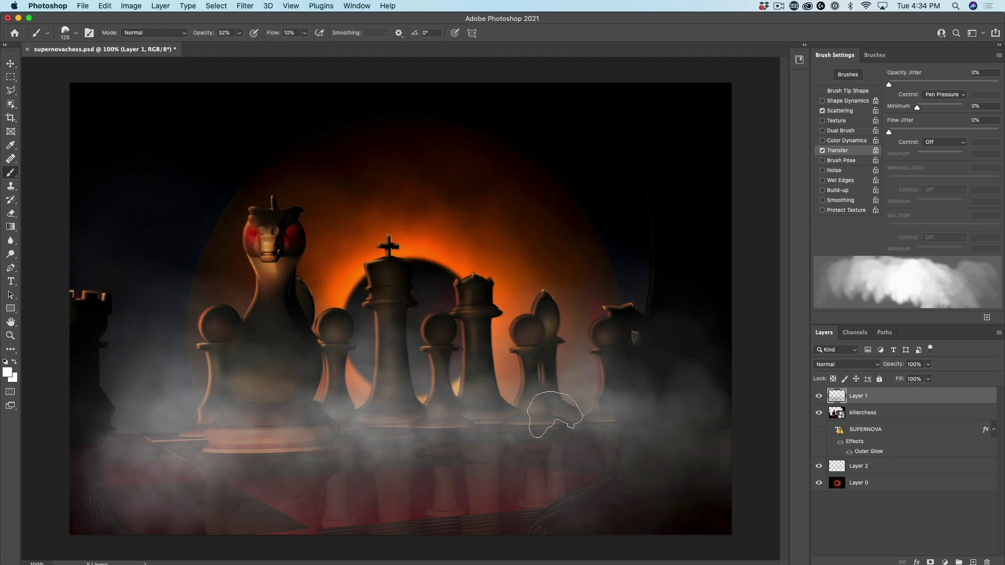
# - Enlarge the brush to size 400 and paint a broad bank of white fog across the foreground of the board
pyautogui.press(']')
pyautogui.press(']')
pyautogui.press(']')
pyautogui.press(']')
pyautogui.moveTo(270, 524)
pyautogui.mouseDown()
pyautogui.moveTo(137, 534)
pyautogui.moveTo(578, 564)
pyautogui.moveTo(685, 547)
pyautogui.moveTo(641, 557)
pyautogui.moveTo(641, 541)
pyautogui.moveTo(570, 532)
pyautogui.moveTo(509, 546)
pyautogui.moveTo(462, 526)
pyautogui.moveTo(402, 539)
pyautogui.moveTo(315, 529)
pyautogui.moveTo(237, 542)
pyautogui.moveTo(122, 498)
pyautogui.moveTo(168, 521)
pyautogui.moveTo(339, 513)
pyautogui.moveTo(384, 527)
pyautogui.moveTo(500, 516)
pyautogui.moveTo(564, 524)
pyautogui.moveTo(680, 490)
pyautogui.moveTo(668, 473)
pyautogui.moveTo(561, 469)
pyautogui.moveTo(445, 491)
pyautogui.moveTo(388, 465)
pyautogui.moveTo(347, 518)
pyautogui.moveTo(346, 538)
pyautogui.moveTo(571, 542)
pyautogui.mouseUp()
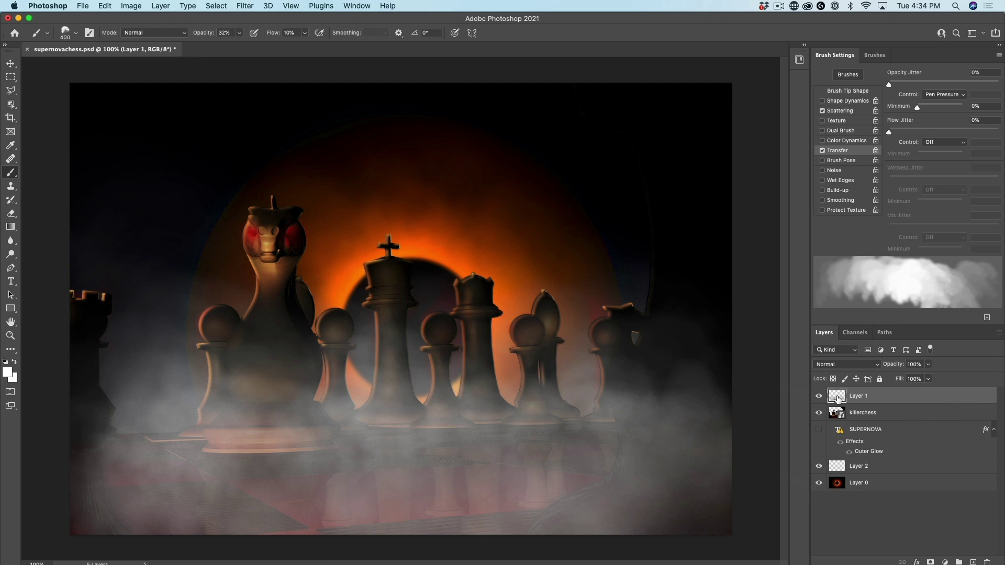
# - Toggle the visibility of Layer 1 and Layer 2 to compare the image with and without smoke
pyautogui.click(819, 396)
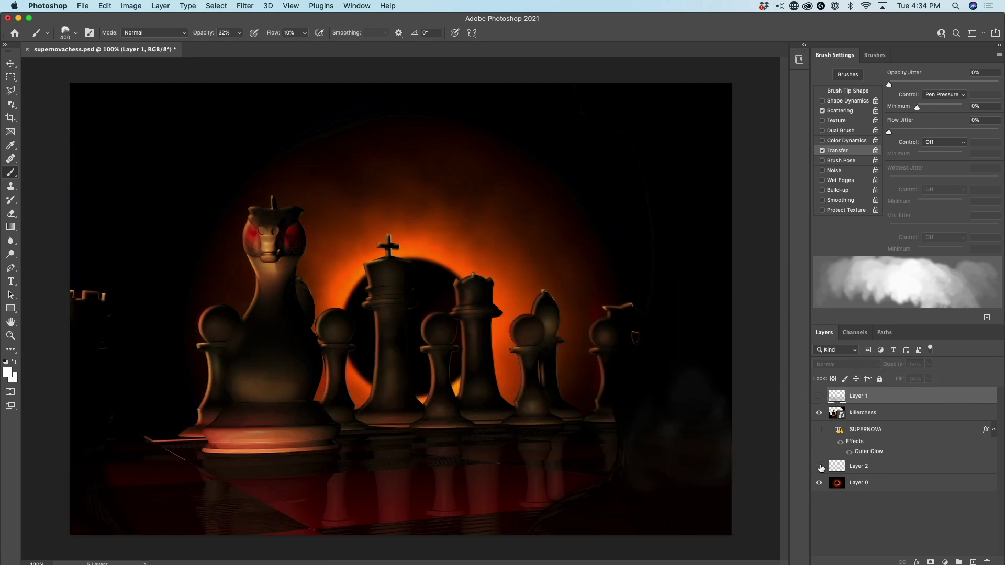
pyautogui.click(819, 465)
pyautogui.click(818, 396)
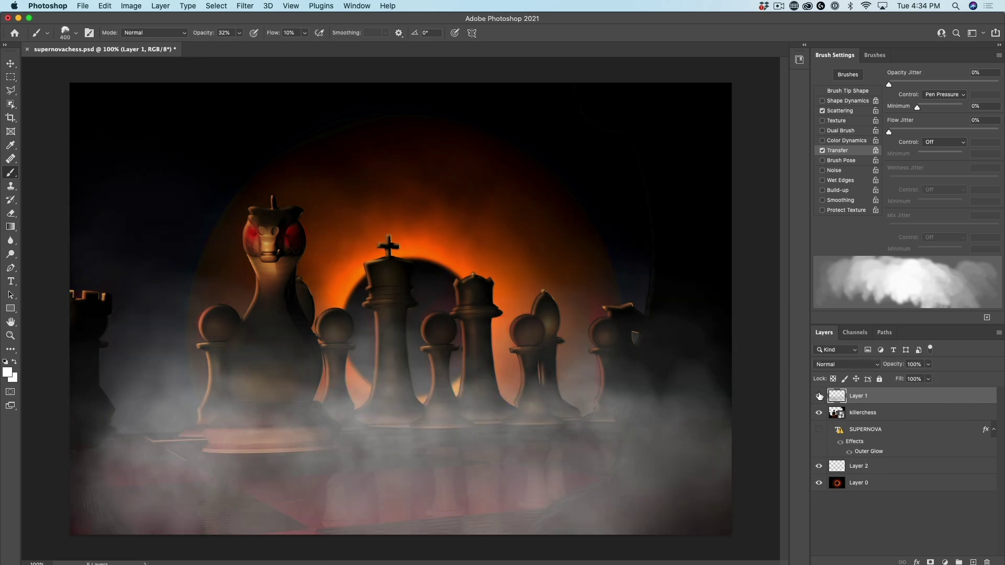
# - Select Layer 2 and set the foreground color to black (000000) for dark smoke
pyautogui.click(839, 466)
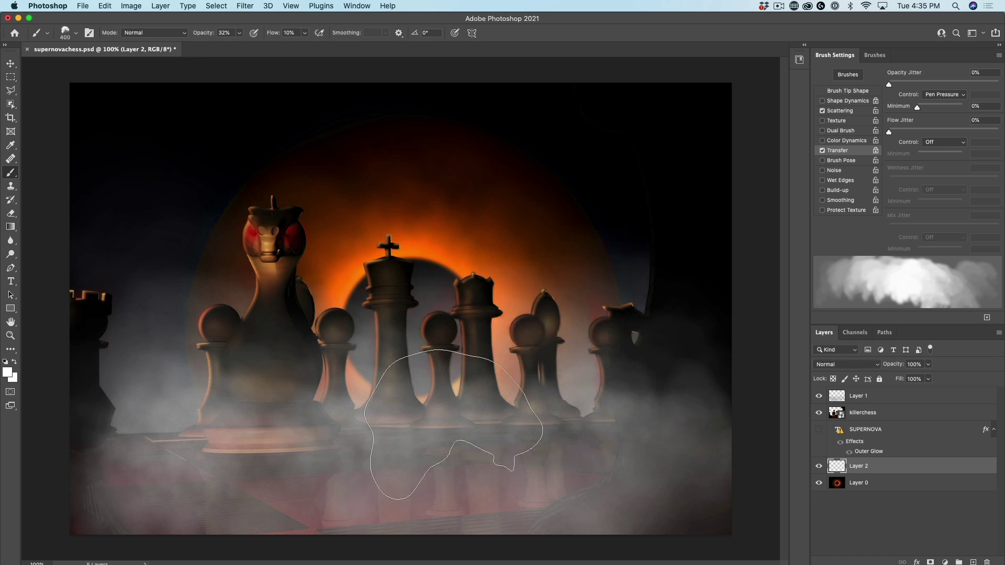
pyautogui.click(7, 374)
pyautogui.click(535, 432)
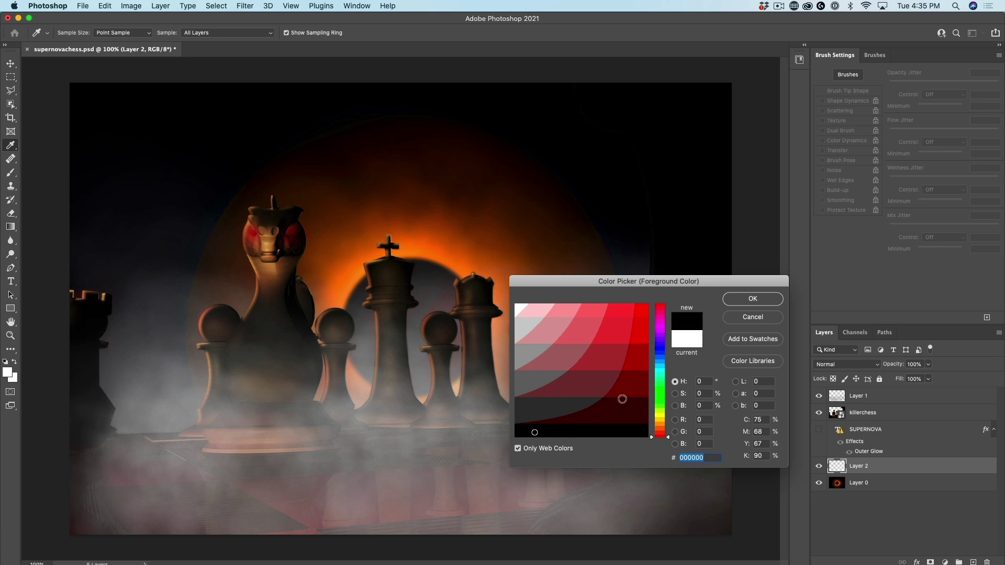
pyautogui.click(741, 301)
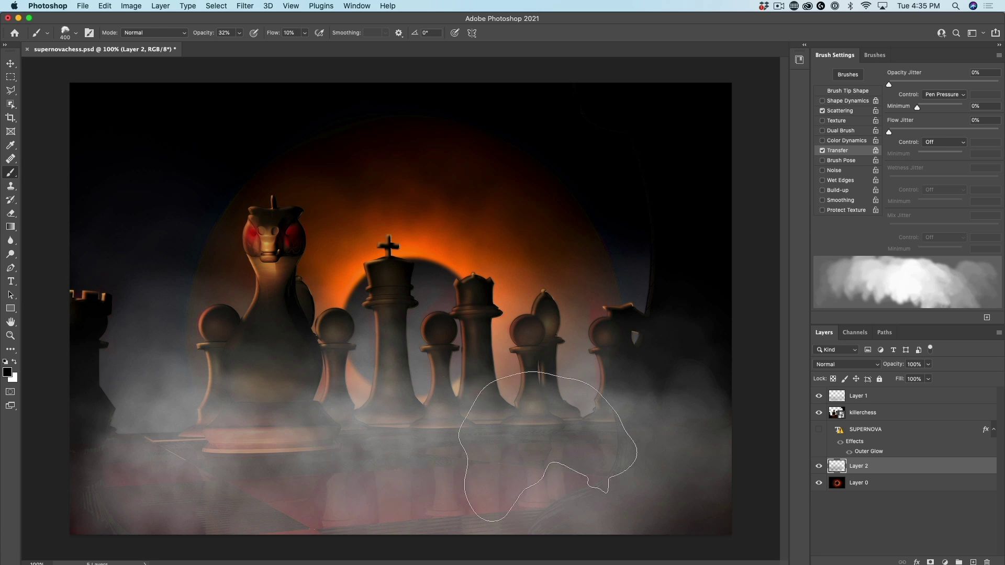
# - Select Layer 1, reduce the brush size to 90 and enable Shape Dynamics for the cloud brush
pyautogui.click(862, 398)
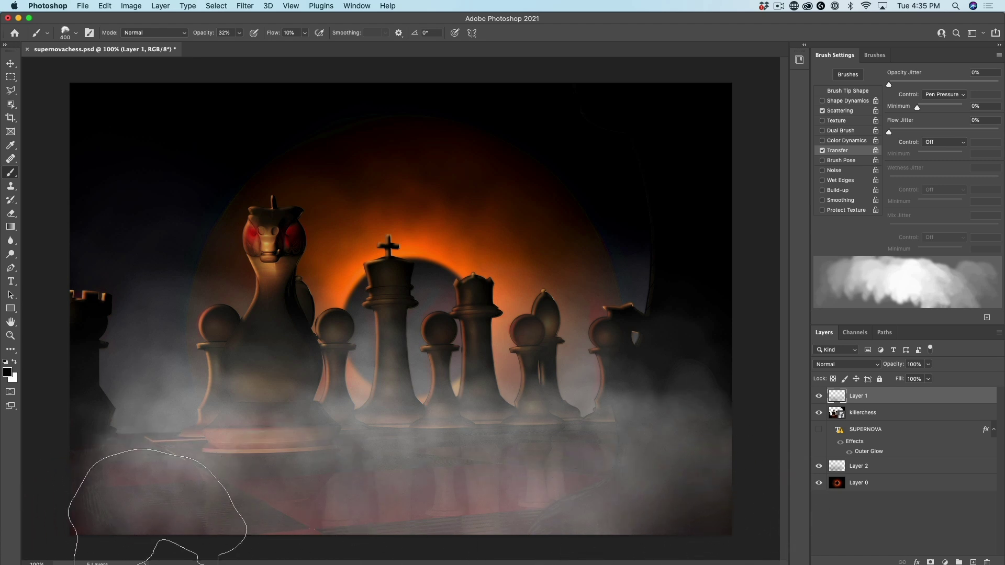
pyautogui.press('[')
pyautogui.press('[')
pyautogui.press('[')
pyautogui.press('[')
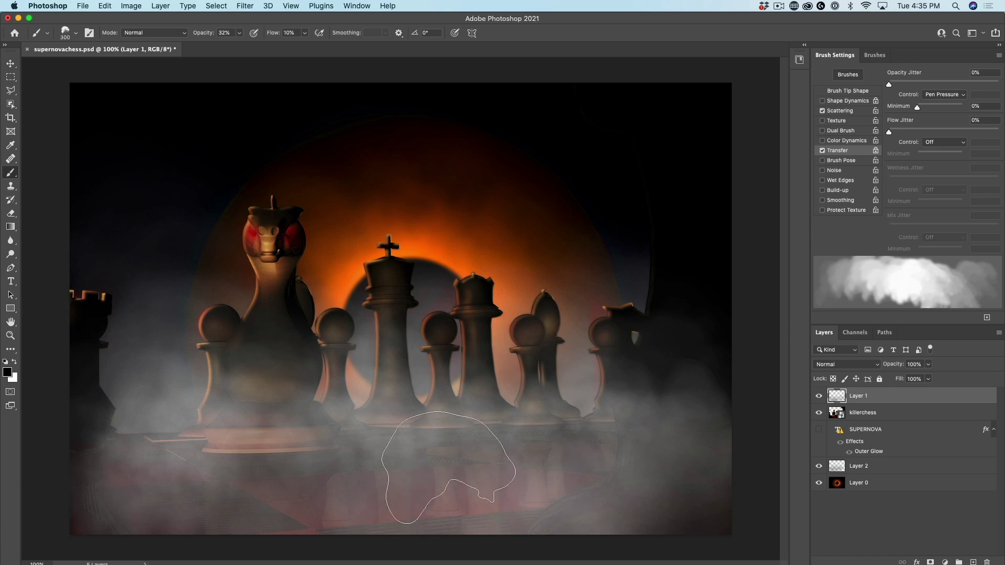
pyautogui.press('[')
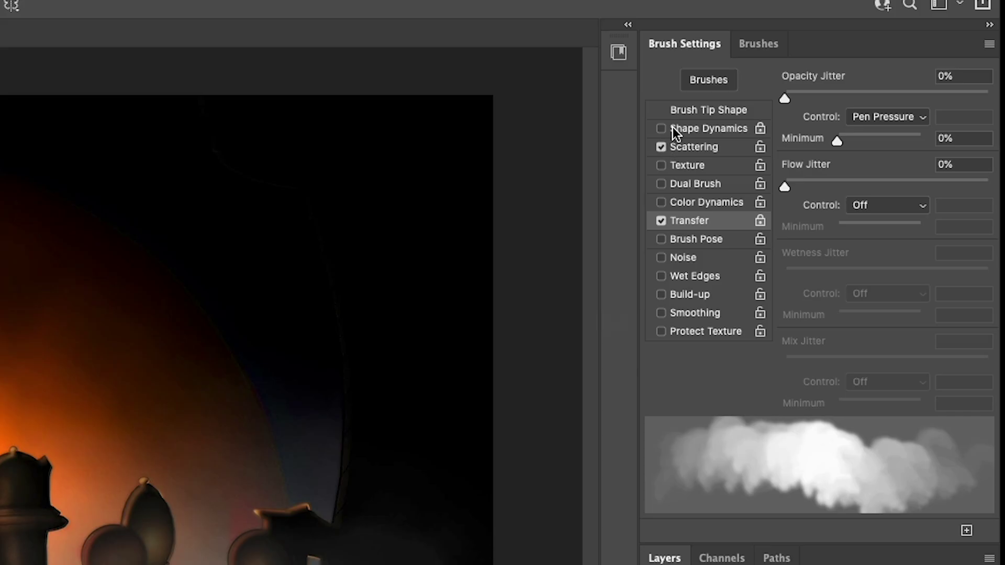
pyautogui.click(661, 129)
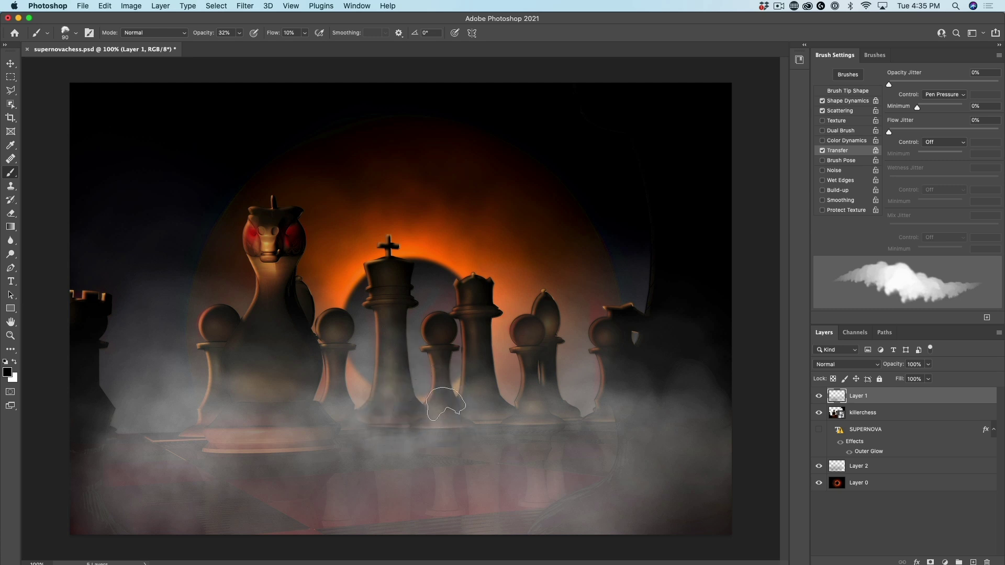
# - Paint dark smoke patches on Layer 1 between and around the bases of the chess pieces to break up the fog
pyautogui.click(504, 404)
pyautogui.click(438, 403)
pyautogui.click(568, 410)
pyautogui.click(316, 396)
pyautogui.click(471, 430)
pyautogui.click(341, 443)
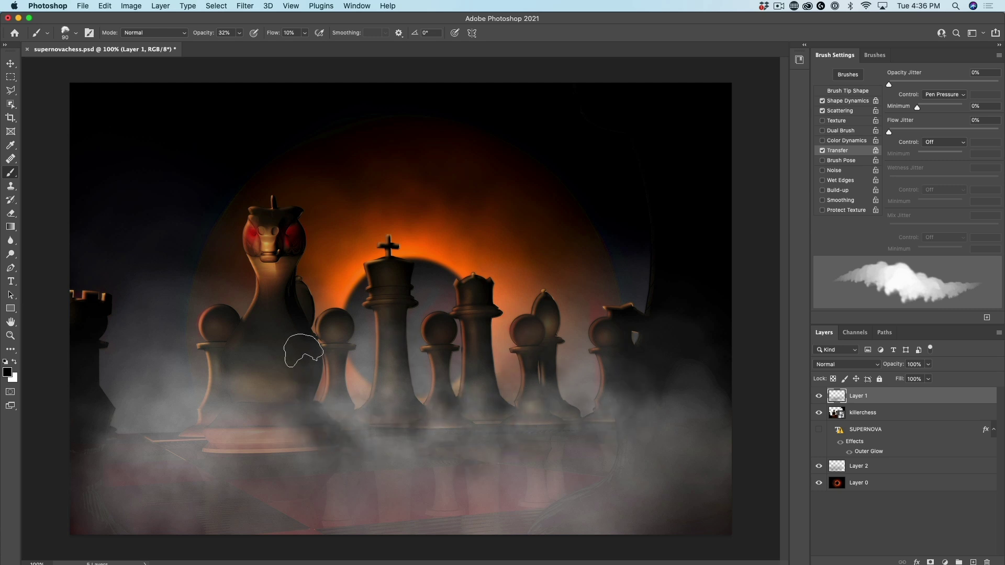
pyautogui.click(317, 414)
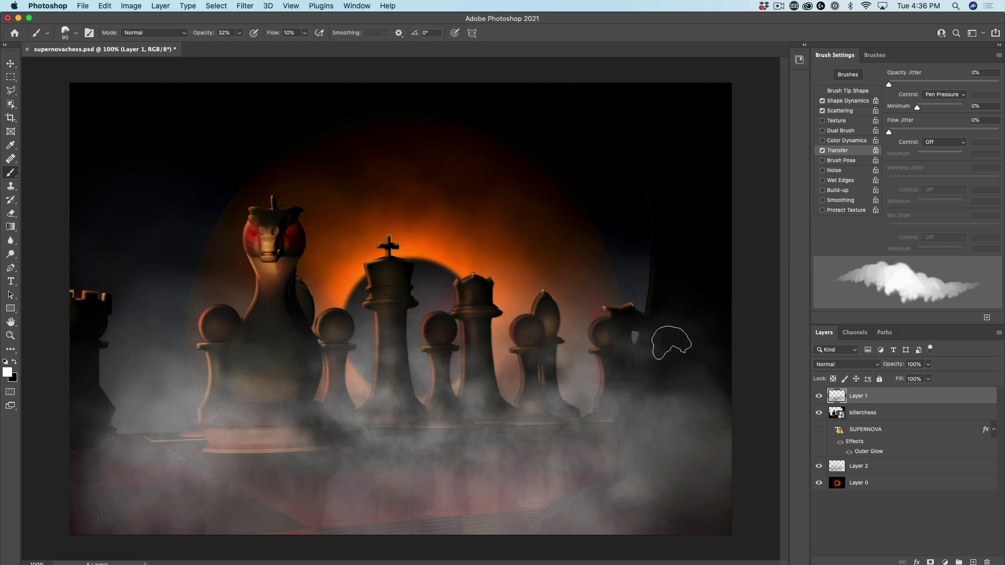
# - Swap the foreground color to white and paint smoke wisps around the piece bases, up beside the tall front piece's head and near the rook
pyautogui.moveTo(307, 395); pyautogui.dragTo(601, 474)
pyautogui.moveTo(347, 402)
pyautogui.mouseDown()
pyautogui.moveTo(664, 460)
pyautogui.moveTo(611, 347)
pyautogui.moveTo(601, 439)
pyautogui.moveTo(580, 458)
pyautogui.moveTo(621, 475)
pyautogui.moveTo(502, 481)
pyautogui.moveTo(386, 467)
pyautogui.moveTo(403, 449)
pyautogui.moveTo(302, 437)
pyautogui.moveTo(264, 411)
pyautogui.mouseUp()
pyautogui.moveTo(205, 444)
pyautogui.mouseDown()
pyautogui.moveTo(182, 422)
pyautogui.moveTo(100, 459)
pyautogui.mouseUp()
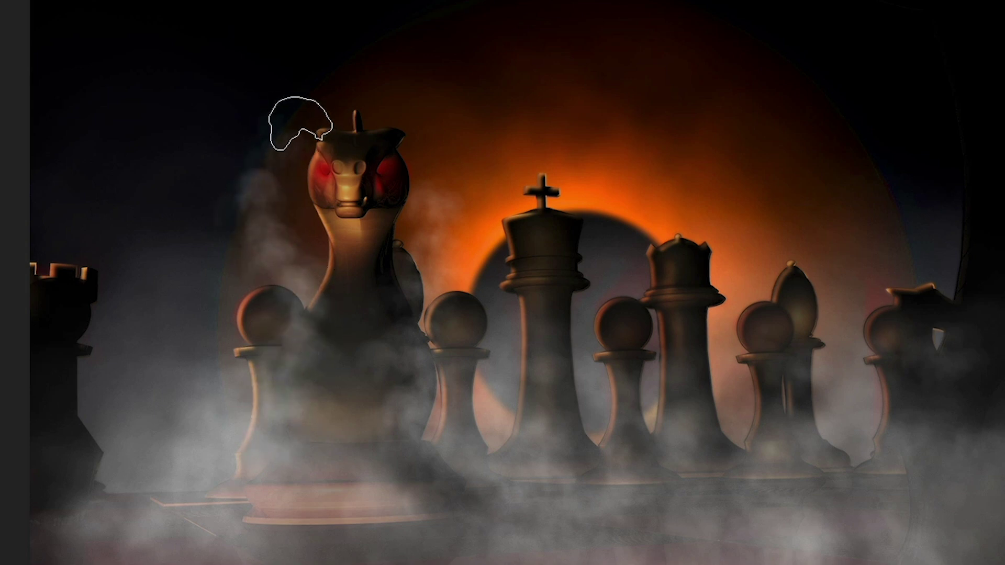
pyautogui.moveTo(261, 187)
pyautogui.mouseDown()
pyautogui.moveTo(260, 100)
pyautogui.moveTo(242, 74)
pyautogui.moveTo(222, 78)
pyautogui.mouseUp()
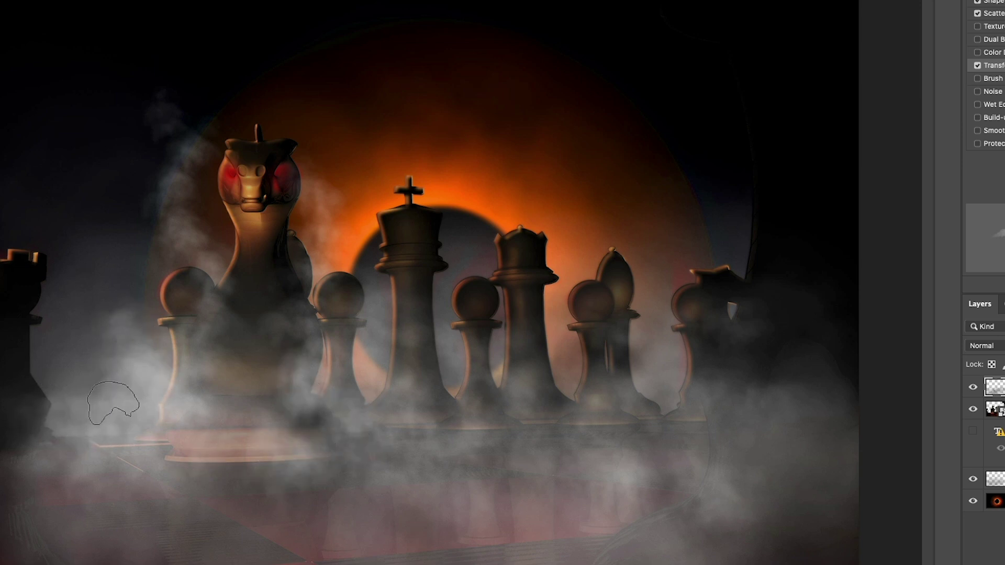
pyautogui.moveTo(74, 280)
pyautogui.mouseDown()
pyautogui.moveTo(94, 351)
pyautogui.moveTo(34, 400)
pyautogui.moveTo(112, 427)
pyautogui.moveTo(16, 492)
pyautogui.mouseUp()
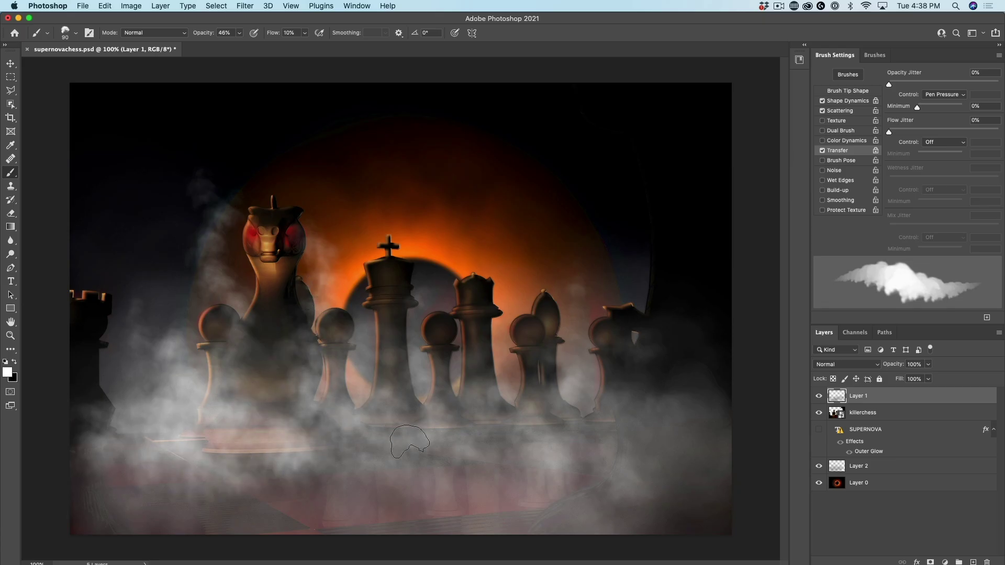
# - Resize the brush to 200 and, at 46% opacity, thicken the white fog across the foreground of the board
pyautogui.press(']')
pyautogui.press(']')
pyautogui.press(']')
pyautogui.press(']')
pyautogui.press(']')
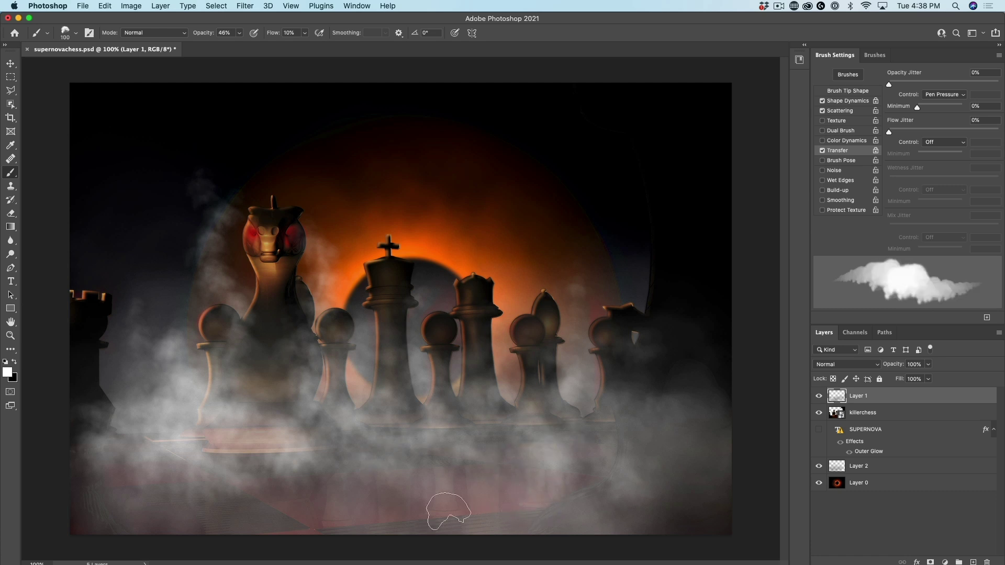
pyautogui.press(']')
pyautogui.press(']')
pyautogui.press(']')
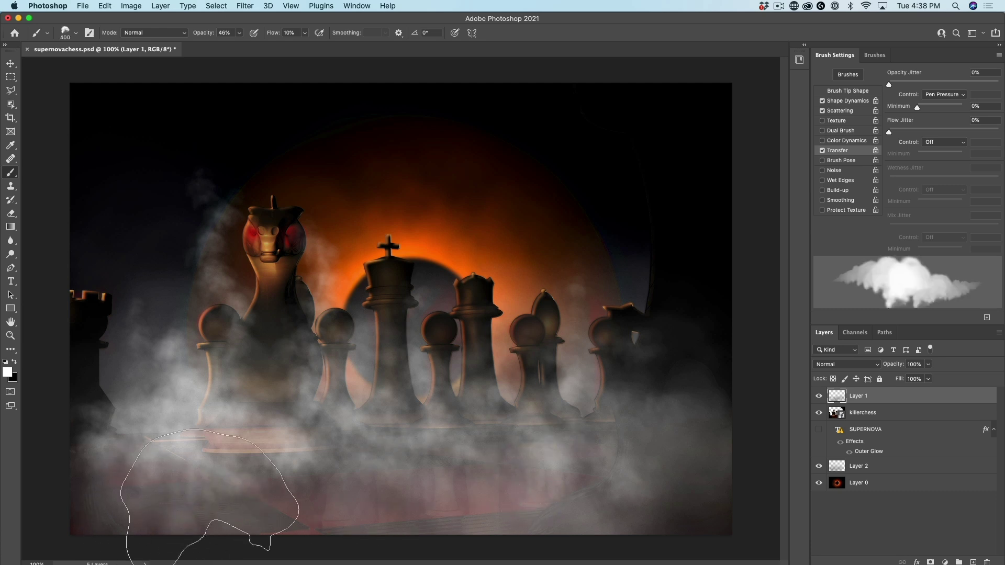
pyautogui.press('[')
pyautogui.press('[')
pyautogui.press('[')
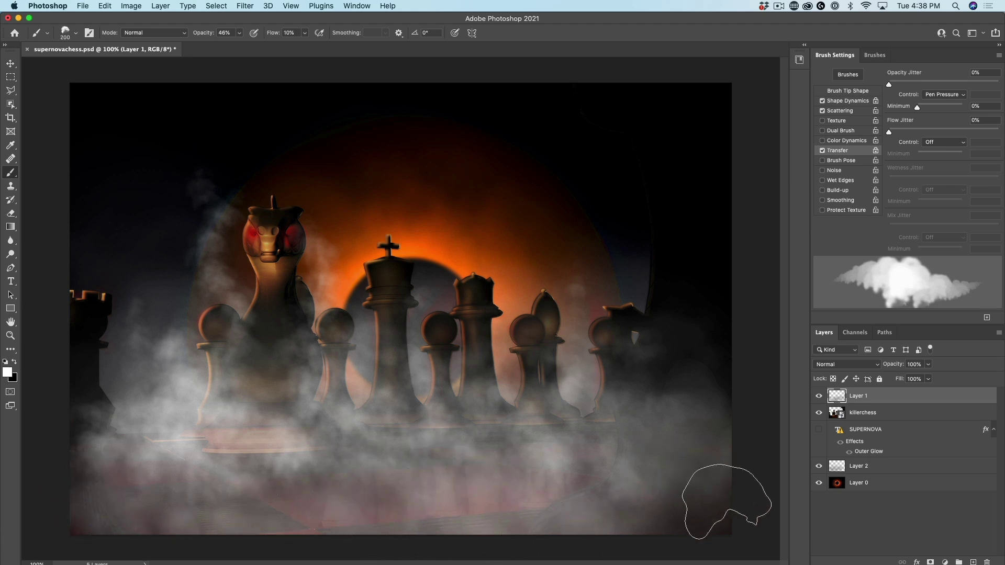
# - Hide and show both smoke layers to compare the composite before and after the thicker fog
pyautogui.click(819, 395)
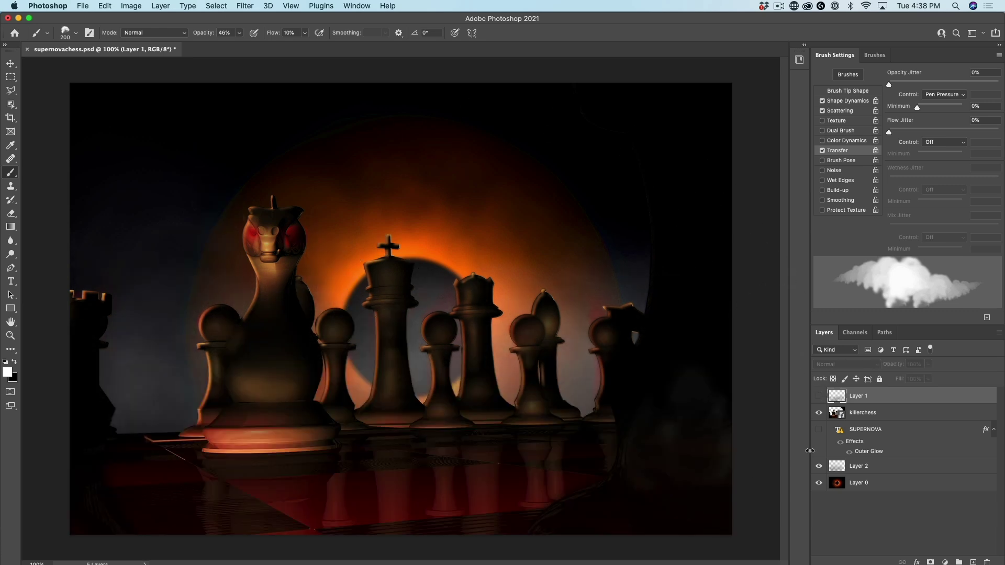
pyautogui.click(819, 466)
pyautogui.click(819, 396)
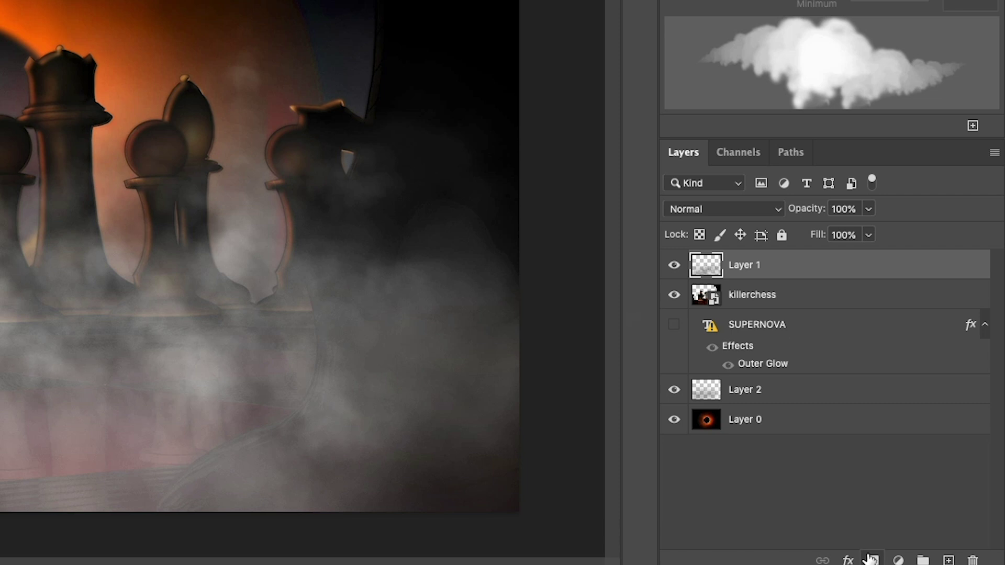
# - Add a layer mask to Layer 1, disable Shape Dynamics, and mask smoke off the front piece's base with a size 90 black brush at 22% opacity
pyautogui.click(870, 559)
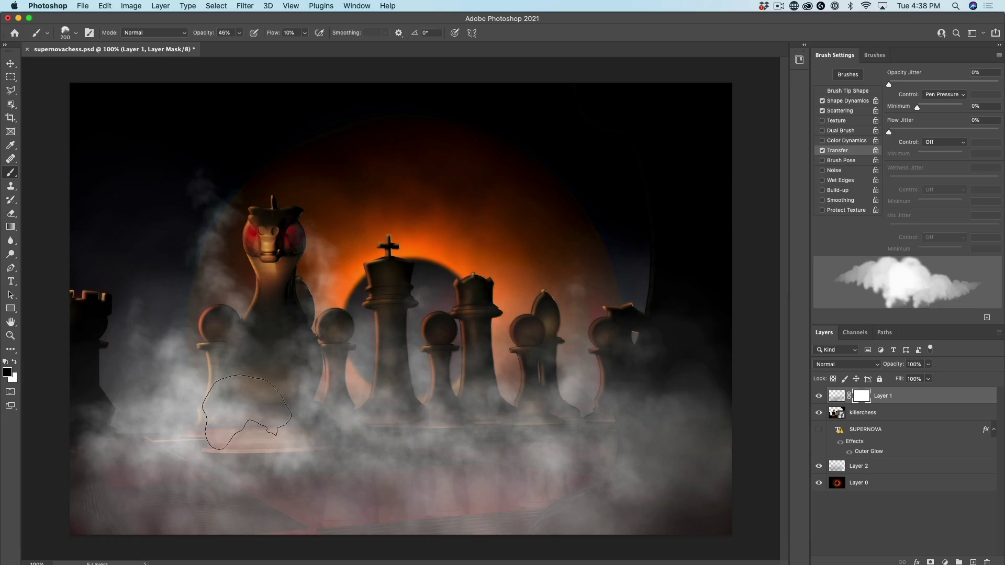
pyautogui.click(822, 101)
pyautogui.press('[')
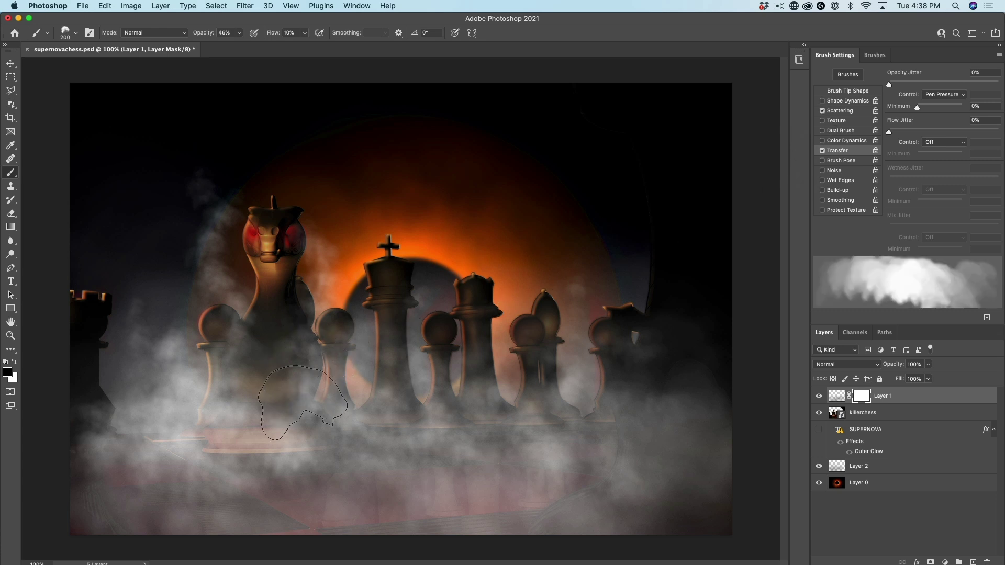
pyautogui.press('[')
pyautogui.press('[')
pyautogui.press('[')
pyautogui.press('[')
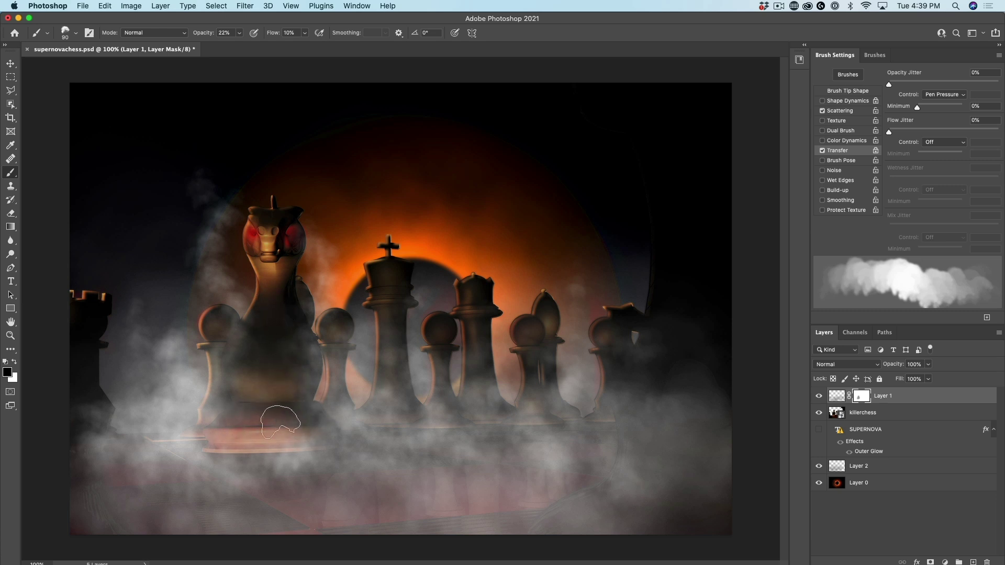
pyautogui.press('[')
pyautogui.press('[')
pyautogui.press('[')
pyautogui.press('[')
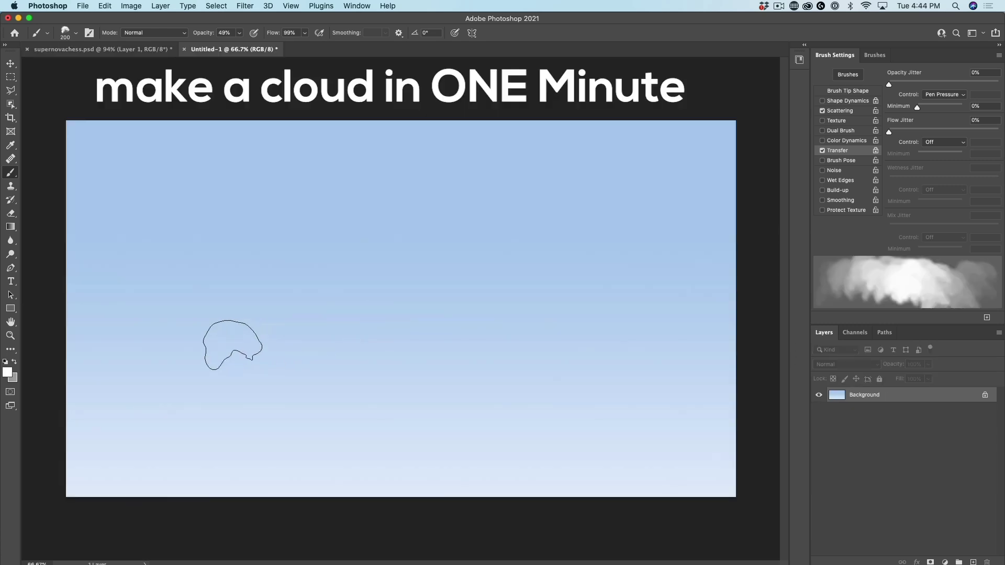
# - In the blue sky document, set the foreground color to web-safe light gray cccccc and return to the Brush tool
pyautogui.click(8, 372)
pyautogui.click(514, 341)
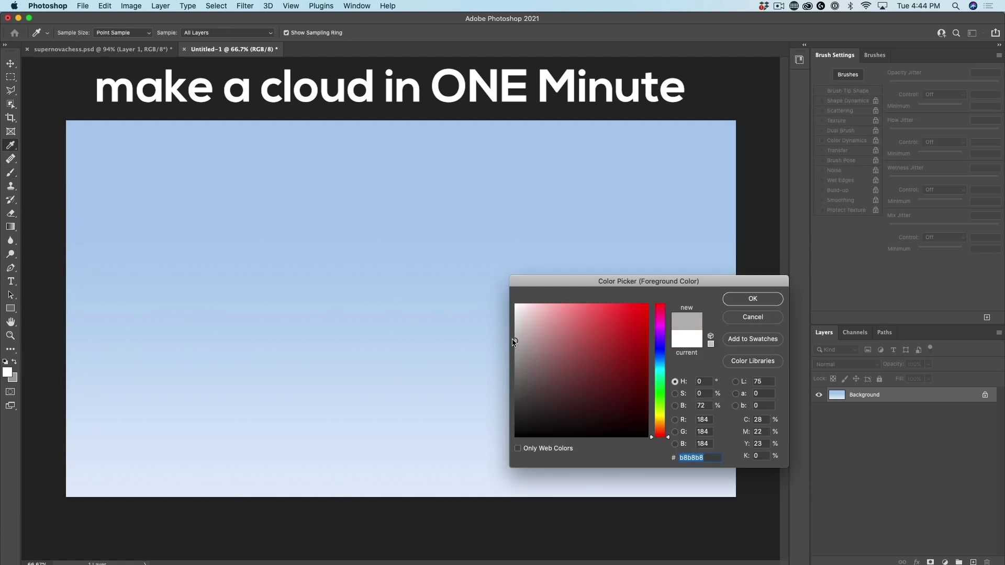
pyautogui.click(518, 448)
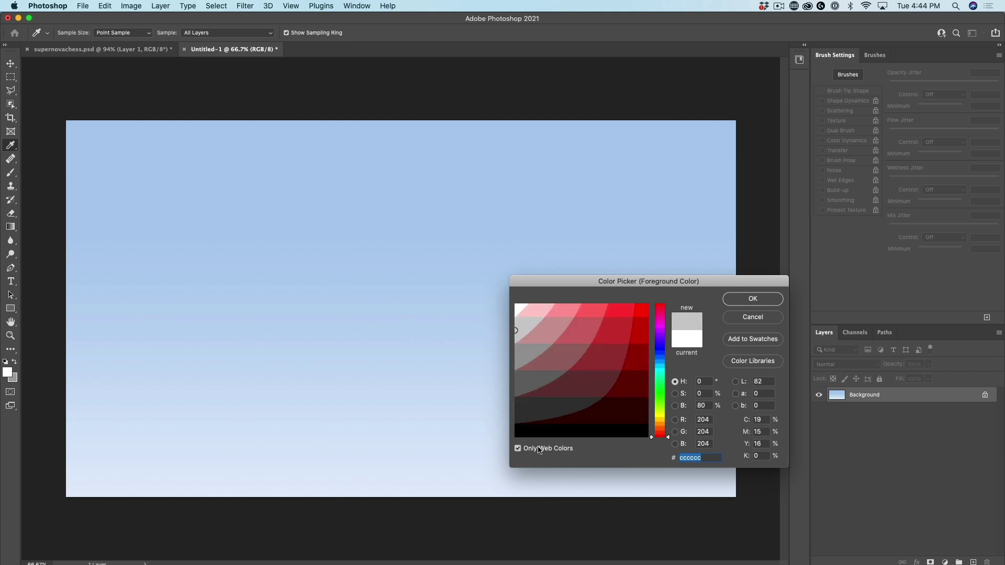
pyautogui.click(752, 300)
pyautogui.press('b')
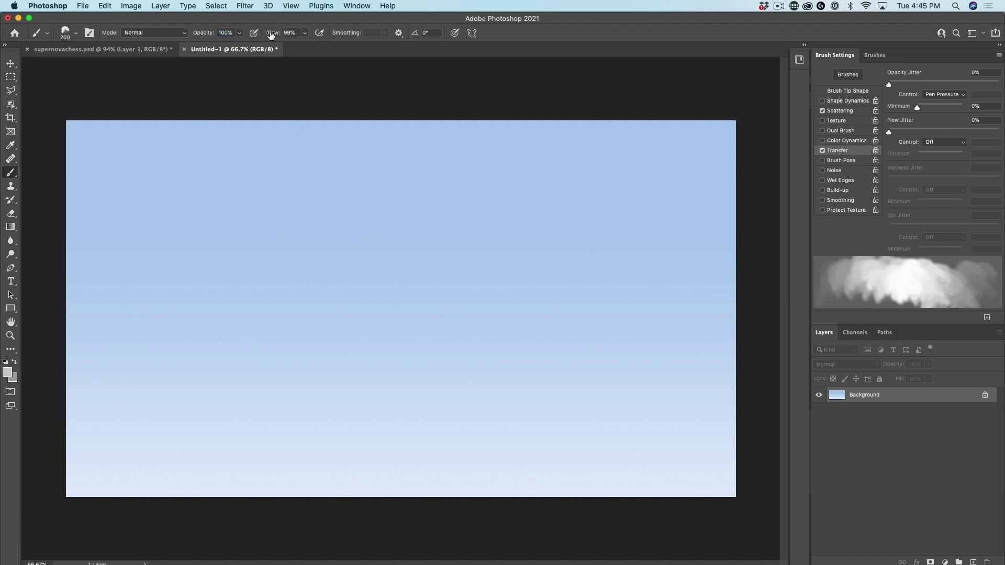
# - Set the brush flow to 44% and size to 300, and paint a large light gray cloud shape across the sky
pyautogui.moveTo(271, 35); pyautogui.dragTo(272, 36)
pyautogui.rightClick(291, 32)
pyautogui.press('Escape')
pyautogui.write('47')
pyautogui.press('Return')
pyautogui.press(']')
pyautogui.press(']')
pyautogui.press(']')
pyautogui.press(']')
pyautogui.moveTo(265, 281)
pyautogui.mouseDown()
pyautogui.moveTo(273, 316)
pyautogui.moveTo(240, 290)
pyautogui.moveTo(249, 305)
pyautogui.moveTo(251, 272)
pyautogui.moveTo(292, 241)
pyautogui.moveTo(329, 292)
pyautogui.moveTo(321, 314)
pyautogui.moveTo(256, 306)
pyautogui.moveTo(252, 256)
pyautogui.moveTo(349, 225)
pyautogui.moveTo(420, 279)
pyautogui.moveTo(419, 327)
pyautogui.moveTo(363, 348)
pyautogui.moveTo(287, 295)
pyautogui.moveTo(325, 268)
pyautogui.moveTo(451, 318)
pyautogui.moveTo(527, 332)
pyautogui.moveTo(542, 286)
pyautogui.moveTo(507, 236)
pyautogui.moveTo(433, 217)
pyautogui.moveTo(314, 245)
pyautogui.moveTo(245, 249)
pyautogui.moveTo(386, 238)
pyautogui.moveTo(513, 295)
pyautogui.moveTo(591, 307)
pyautogui.moveTo(512, 361)
pyautogui.mouseUp()
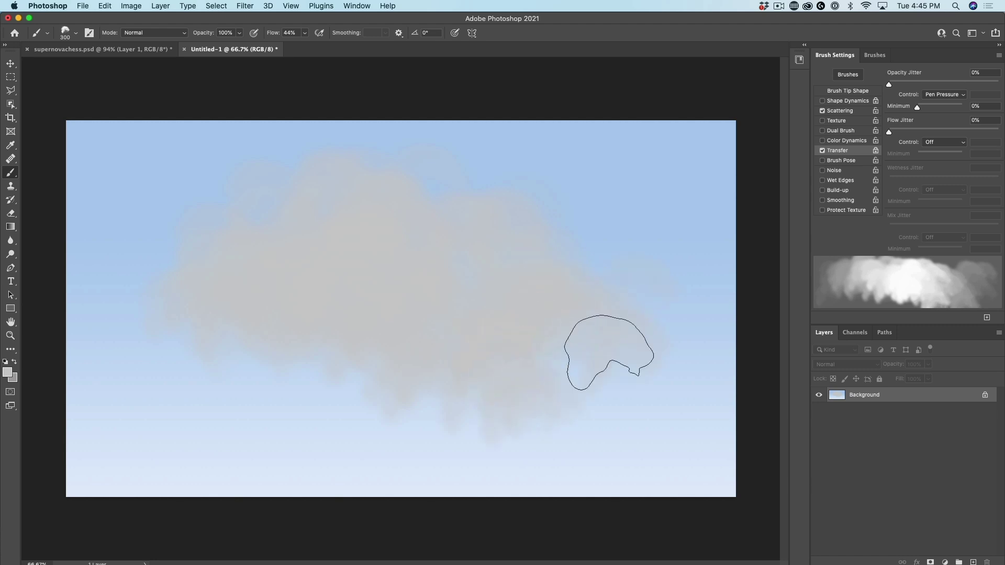
# - Set the foreground color to a darker gray, ada7a7, without web-color restriction, and paint shading over the cloud's underside and right half
pyautogui.click(8, 372)
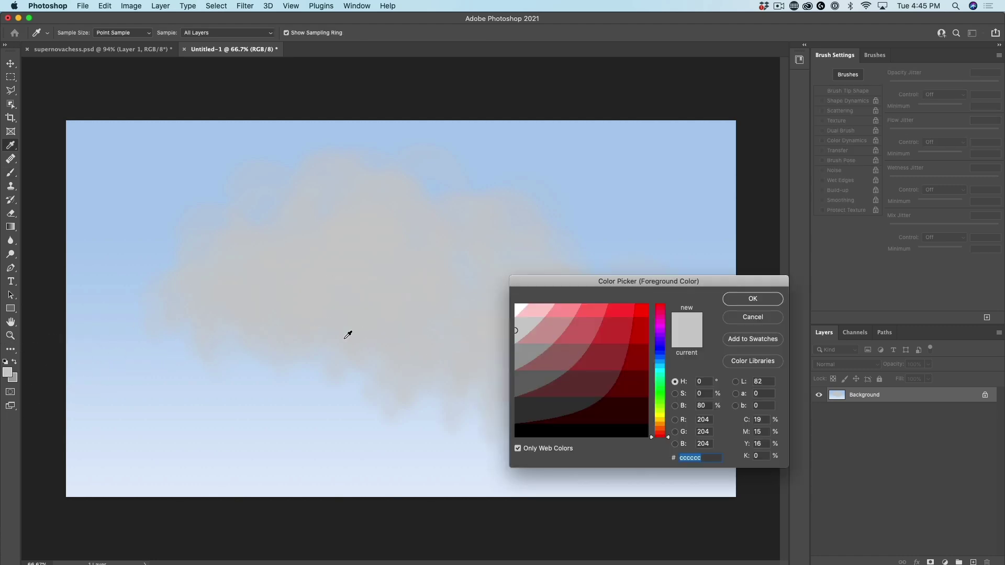
pyautogui.click(524, 354)
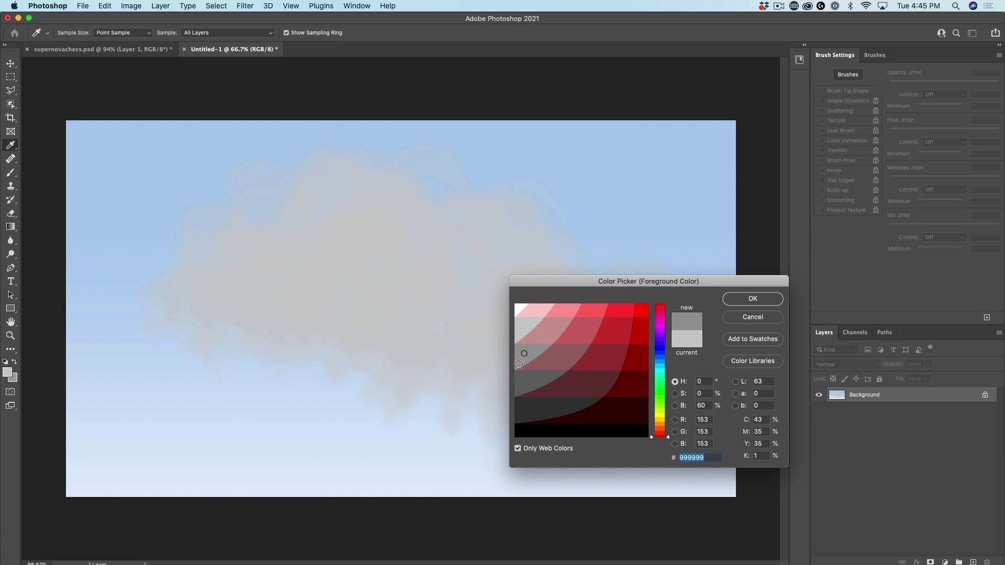
pyautogui.click(518, 448)
pyautogui.moveTo(522, 351); pyautogui.dragTo(519, 346)
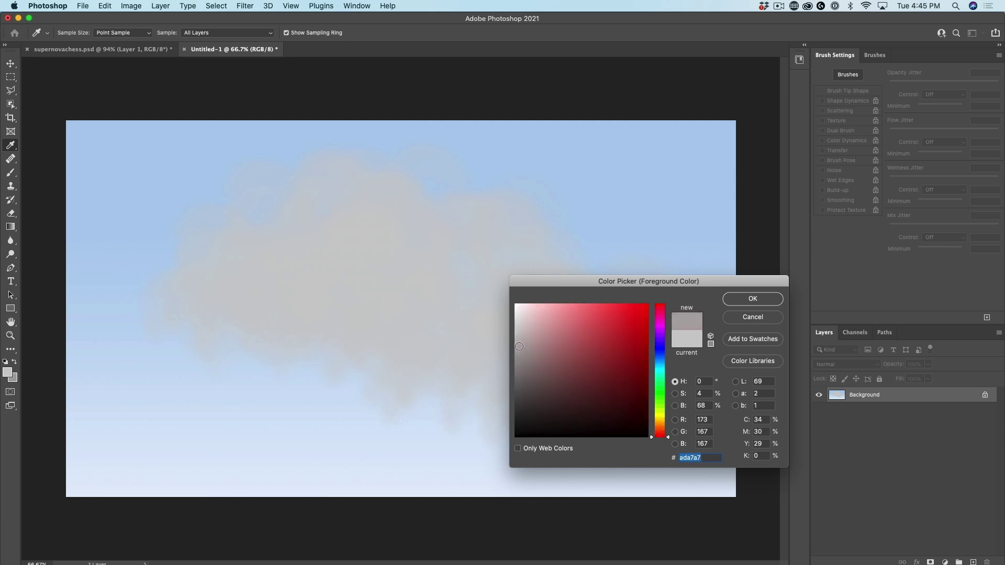
pyautogui.click(735, 297)
pyautogui.press('b')
pyautogui.moveTo(408, 363)
pyautogui.mouseDown()
pyautogui.moveTo(472, 372)
pyautogui.moveTo(501, 337)
pyautogui.moveTo(455, 371)
pyautogui.moveTo(399, 378)
pyautogui.moveTo(356, 354)
pyautogui.moveTo(339, 356)
pyautogui.moveTo(458, 320)
pyautogui.moveTo(453, 265)
pyautogui.moveTo(427, 253)
pyautogui.moveTo(386, 335)
pyautogui.moveTo(287, 363)
pyautogui.moveTo(344, 351)
pyautogui.moveTo(501, 368)
pyautogui.moveTo(539, 354)
pyautogui.moveTo(514, 306)
pyautogui.moveTo(401, 298)
pyautogui.moveTo(343, 318)
pyautogui.moveTo(421, 311)
pyautogui.moveTo(455, 263)
pyautogui.moveTo(476, 262)
pyautogui.moveTo(521, 326)
pyautogui.moveTo(474, 366)
pyautogui.moveTo(387, 357)
pyautogui.moveTo(328, 383)
pyautogui.moveTo(413, 347)
pyautogui.moveTo(549, 312)
pyautogui.mouseUp()
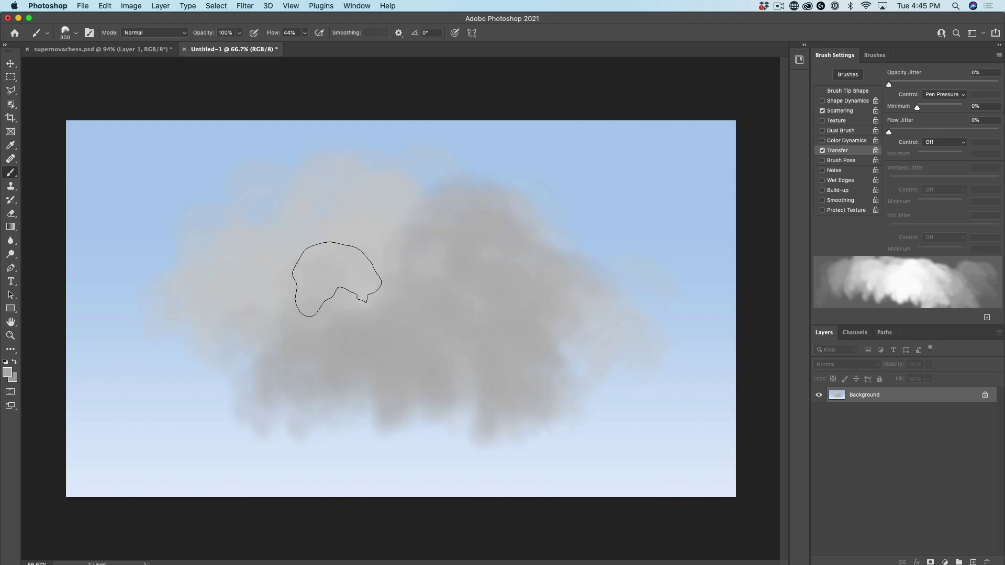
# - Set the foreground color to a lighter gray, and paint light billows across the cloud's upper area, underside and right edge with a size 175 brush
pyautogui.click(8, 372)
pyautogui.moveTo(521, 326); pyautogui.dragTo(516, 321)
pyautogui.moveTo(231, 283)
pyautogui.mouseDown()
pyautogui.moveTo(300, 234)
pyautogui.moveTo(304, 216)
pyautogui.moveTo(352, 209)
pyautogui.moveTo(280, 263)
pyautogui.moveTo(353, 260)
pyautogui.moveTo(395, 215)
pyautogui.moveTo(534, 231)
pyautogui.moveTo(384, 226)
pyautogui.moveTo(551, 393)
pyautogui.mouseUp()
pyautogui.moveTo(467, 392)
pyautogui.mouseDown()
pyautogui.moveTo(308, 370)
pyautogui.moveTo(280, 365)
pyautogui.mouseUp()
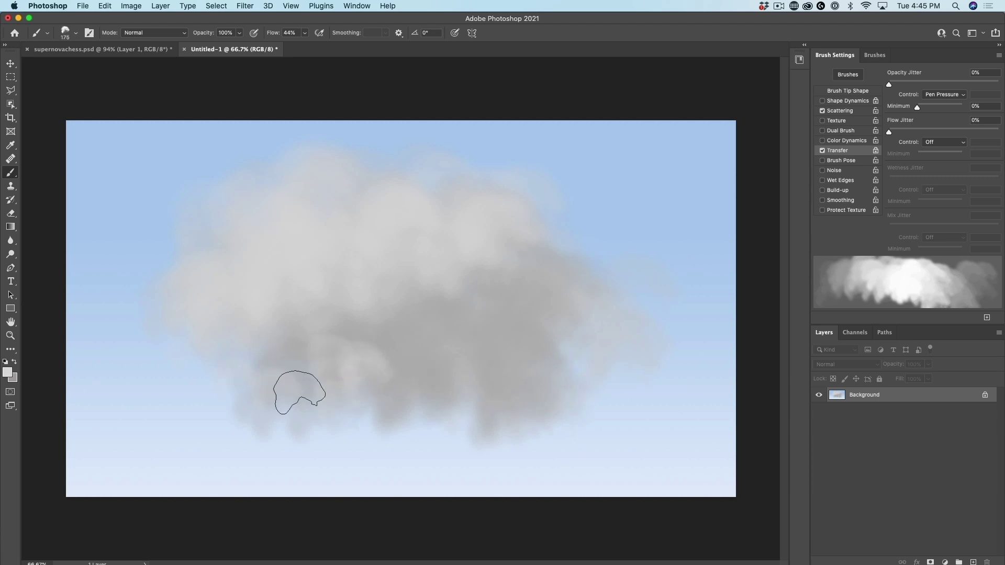
pyautogui.moveTo(483, 383)
pyautogui.mouseDown()
pyautogui.moveTo(476, 291)
pyautogui.moveTo(481, 370)
pyautogui.moveTo(404, 366)
pyautogui.moveTo(422, 268)
pyautogui.mouseUp()
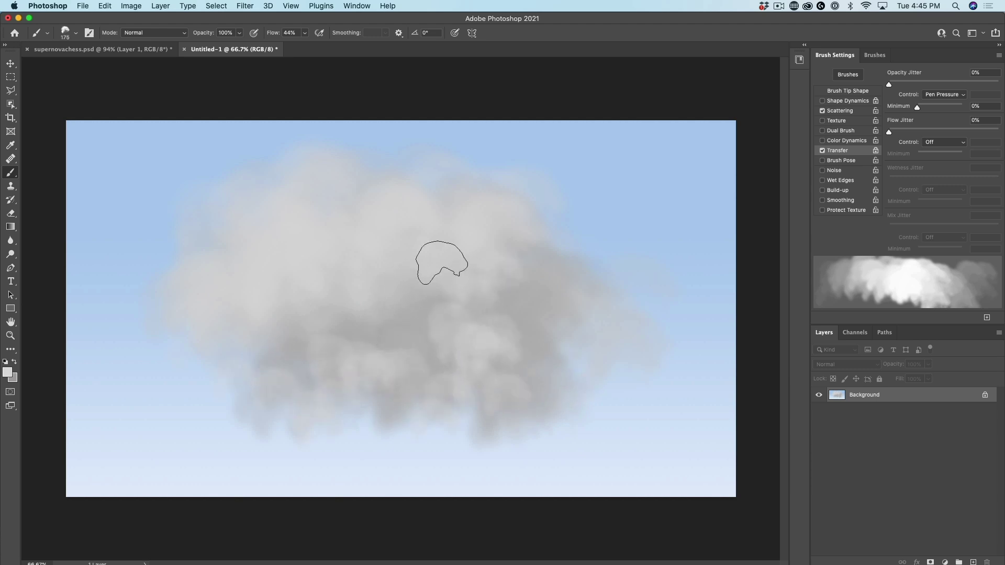
pyautogui.moveTo(594, 273); pyautogui.dragTo(503, 269)
pyautogui.moveTo(587, 264); pyautogui.dragTo(238, 348)
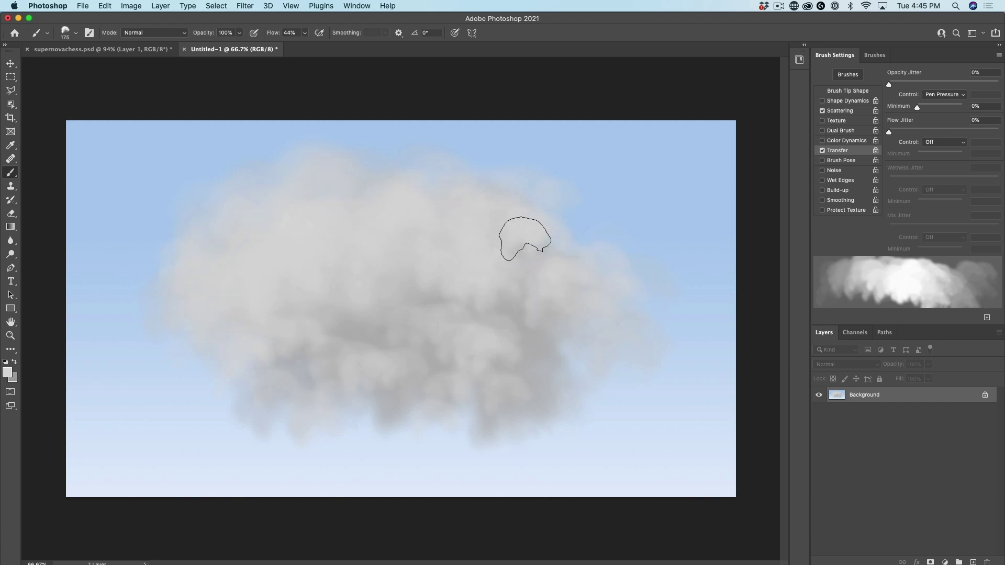
pyautogui.moveTo(586, 316); pyautogui.dragTo(546, 289)
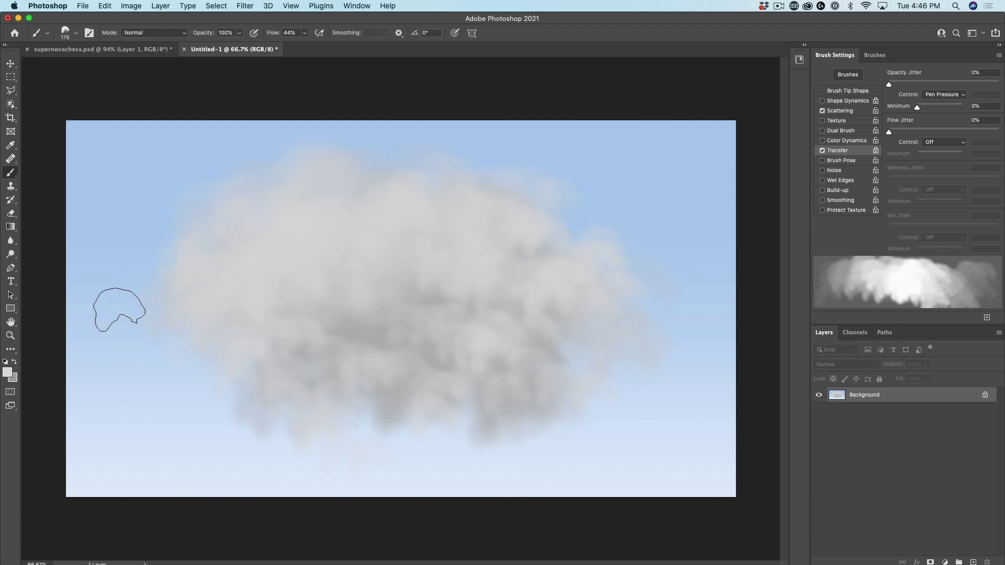
# - Set the foreground color to white, ffffff, and try painting highlights along the cloud's left side with the size 175 brush
pyautogui.click(9, 374)
pyautogui.click(515, 304)
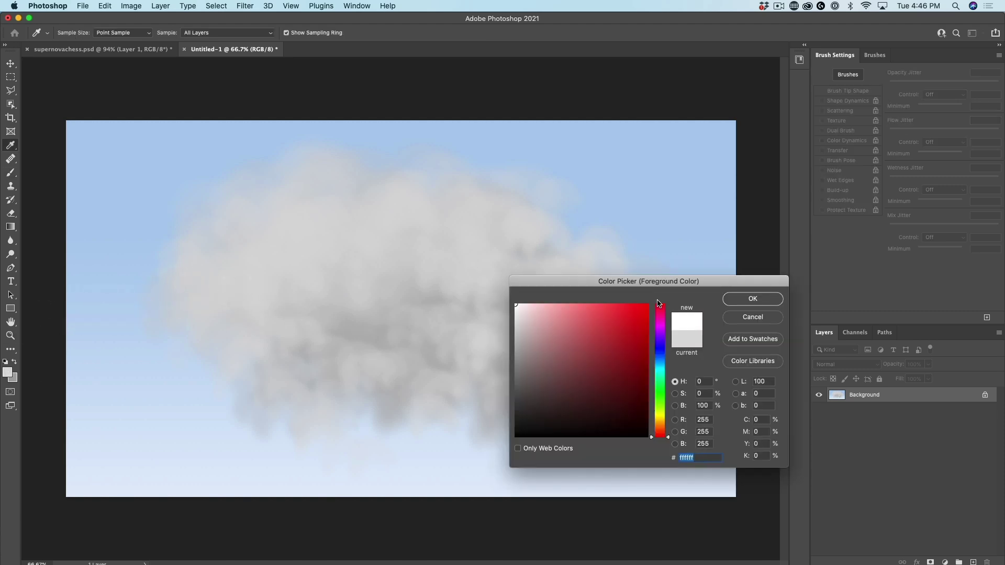
pyautogui.click(751, 299)
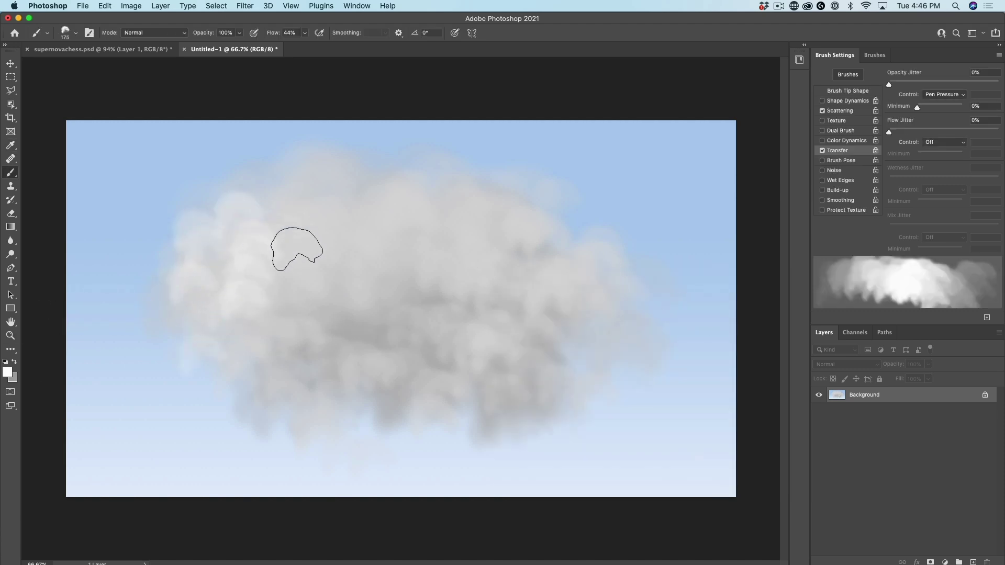
pyautogui.moveTo(320, 422)
pyautogui.mouseDown()
pyautogui.moveTo(294, 420)
pyautogui.moveTo(259, 396)
pyautogui.moveTo(217, 306)
pyautogui.mouseUp()
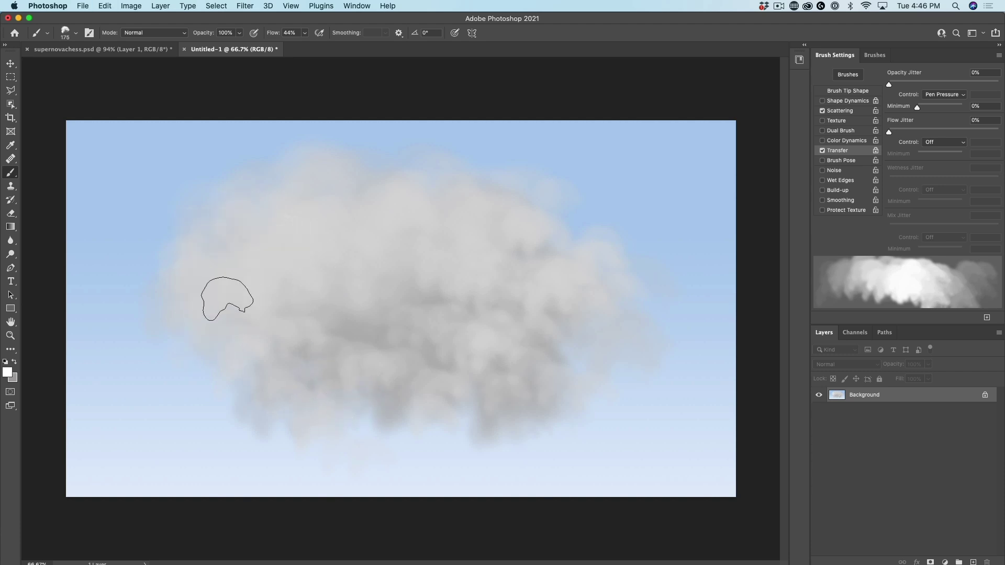
# - Raise the brush size to 400, lower the flow to 39%, and paint white highlights over the cloud, reducing the brush for finer strokes
pyautogui.press(']')
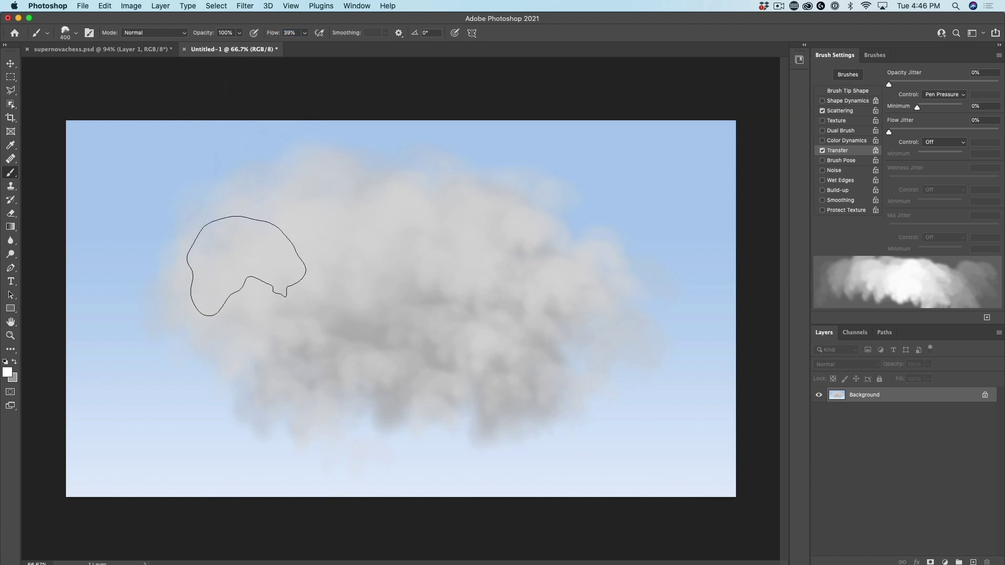
pyautogui.moveTo(233, 283)
pyautogui.mouseDown()
pyautogui.moveTo(288, 236)
pyautogui.moveTo(401, 296)
pyautogui.moveTo(450, 241)
pyautogui.moveTo(318, 347)
pyautogui.moveTo(474, 386)
pyautogui.mouseUp()
pyautogui.press('[')
pyautogui.moveTo(521, 267)
pyautogui.mouseDown()
pyautogui.moveTo(511, 231)
pyautogui.moveTo(397, 199)
pyautogui.moveTo(491, 315)
pyautogui.mouseUp()
pyautogui.moveTo(504, 361)
pyautogui.mouseDown()
pyautogui.moveTo(274, 273)
pyautogui.moveTo(218, 273)
pyautogui.moveTo(262, 202)
pyautogui.moveTo(290, 245)
pyautogui.moveTo(240, 348)
pyautogui.mouseUp()
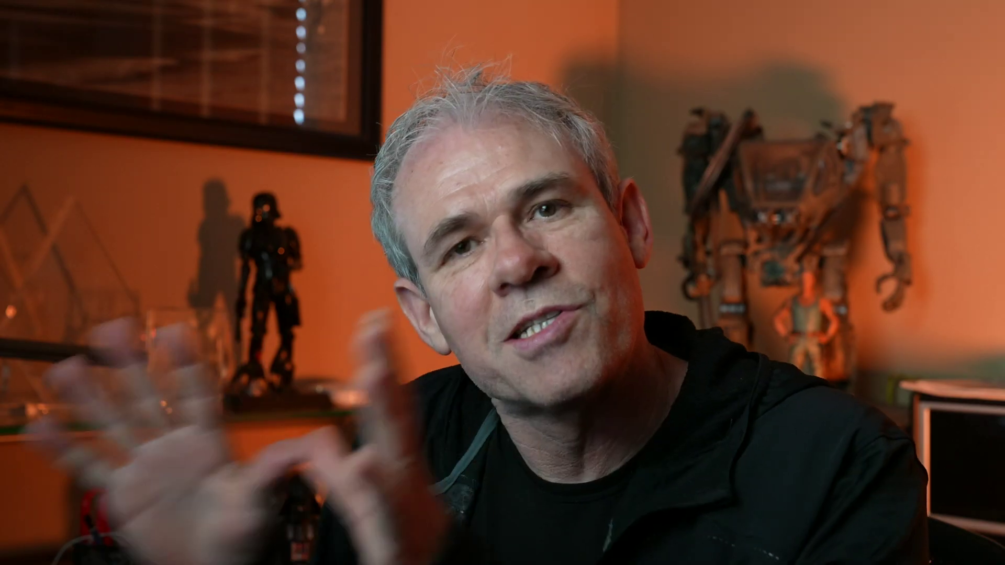
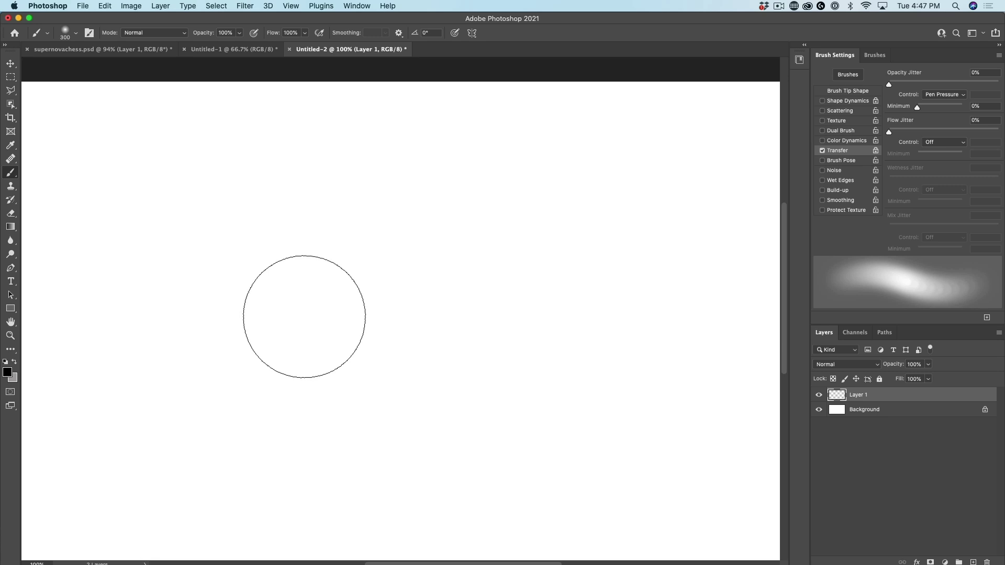
# - In the white Untitled-2 document, reduce the soft round brush to size 150 and dab three overlapping black spots on Layer 1
pyautogui.press('[')
pyautogui.press('[')
pyautogui.press('[')
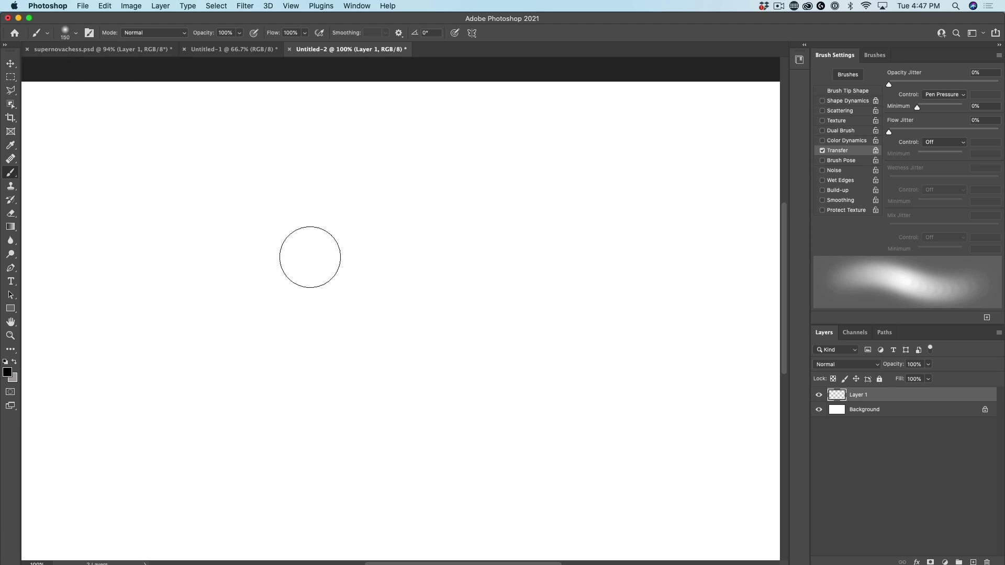
pyautogui.click(305, 270)
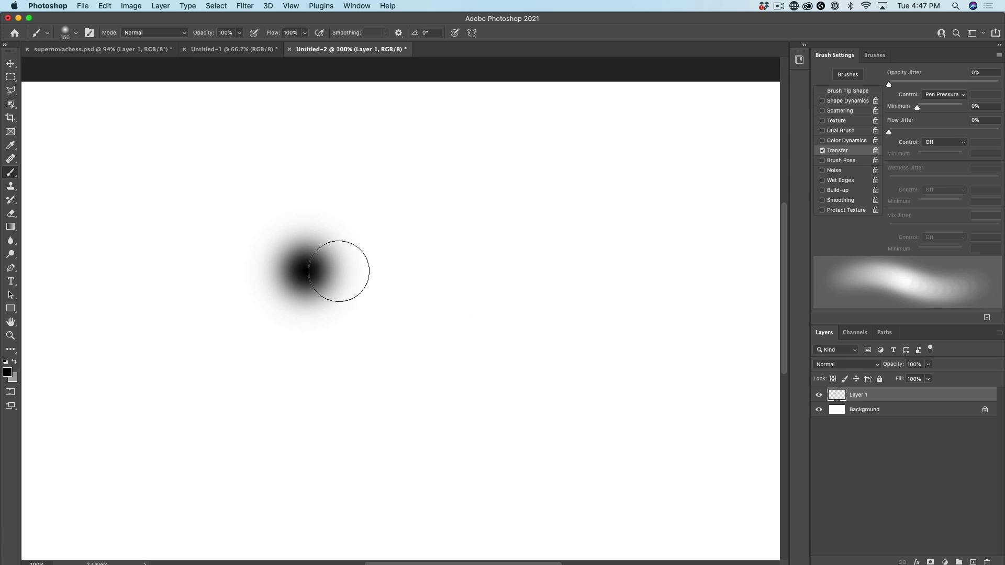
pyautogui.click(328, 273)
pyautogui.click(301, 287)
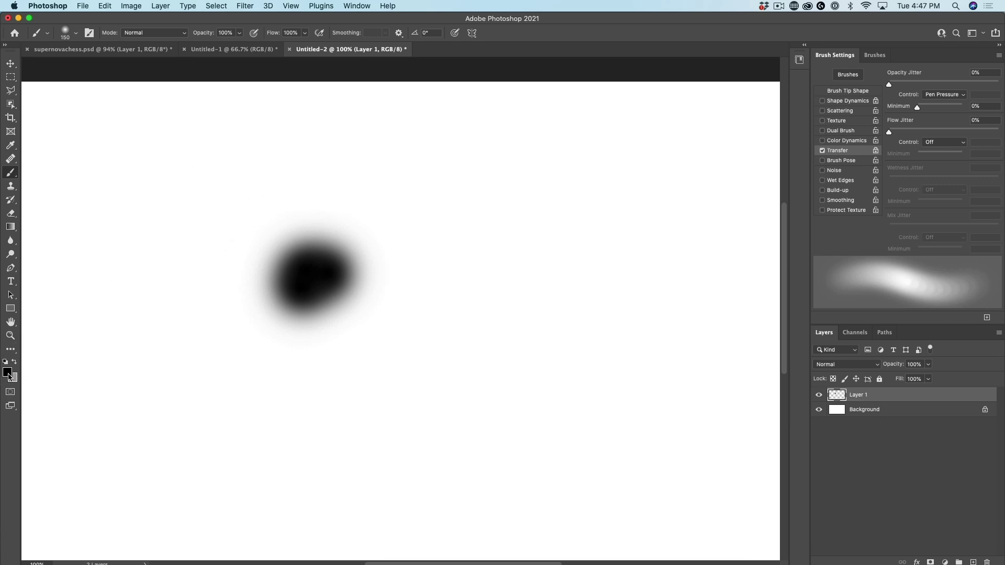
# - Set the foreground color to white, ffffff, and cut into the blob's lower-right and upper-right edges, reducing the brush to size 90
pyautogui.click(7, 373)
pyautogui.moveTo(522, 386); pyautogui.dragTo(513, 295)
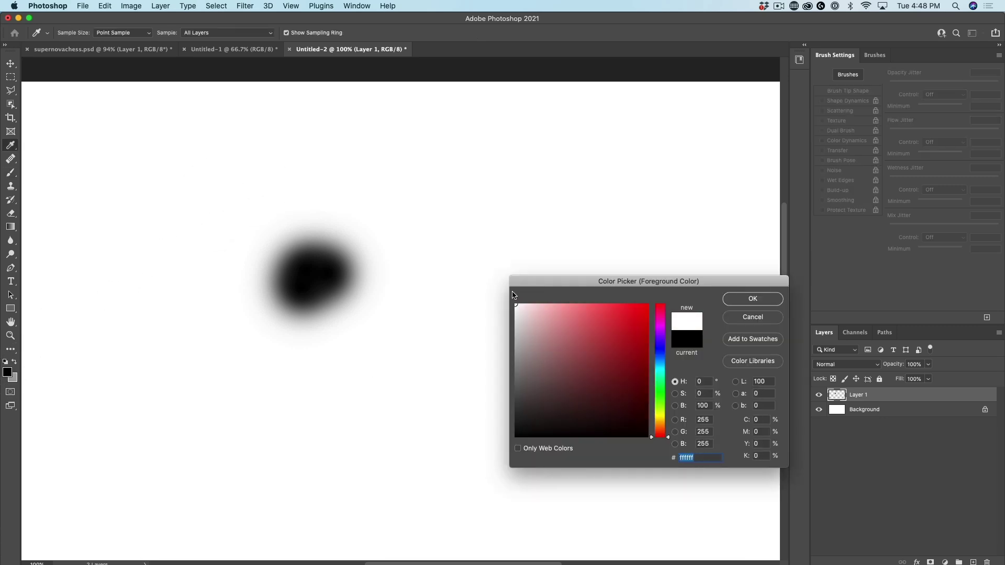
pyautogui.click(764, 302)
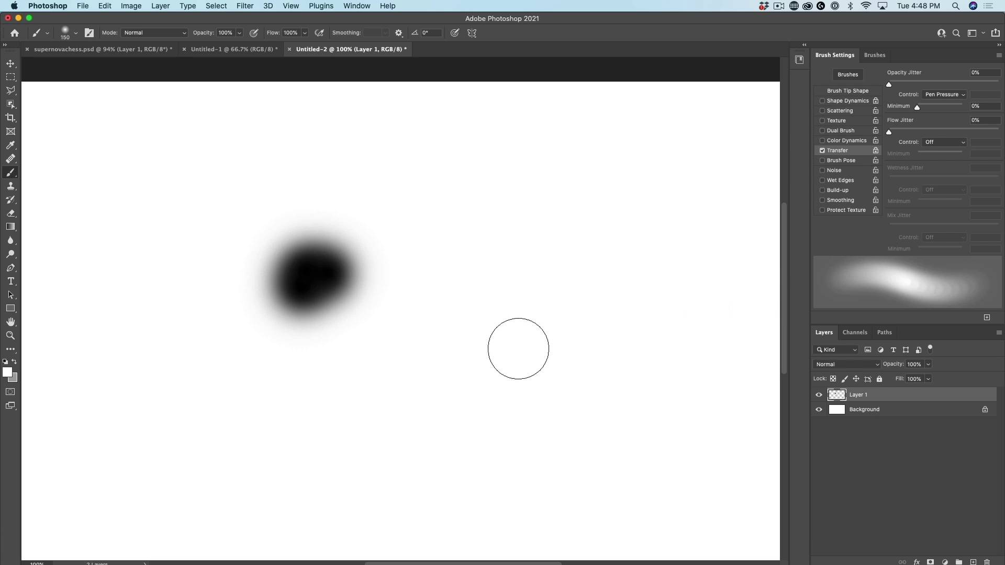
pyautogui.moveTo(318, 301)
pyautogui.mouseDown()
pyautogui.moveTo(327, 293)
pyautogui.moveTo(349, 315)
pyautogui.moveTo(324, 291)
pyautogui.mouseUp()
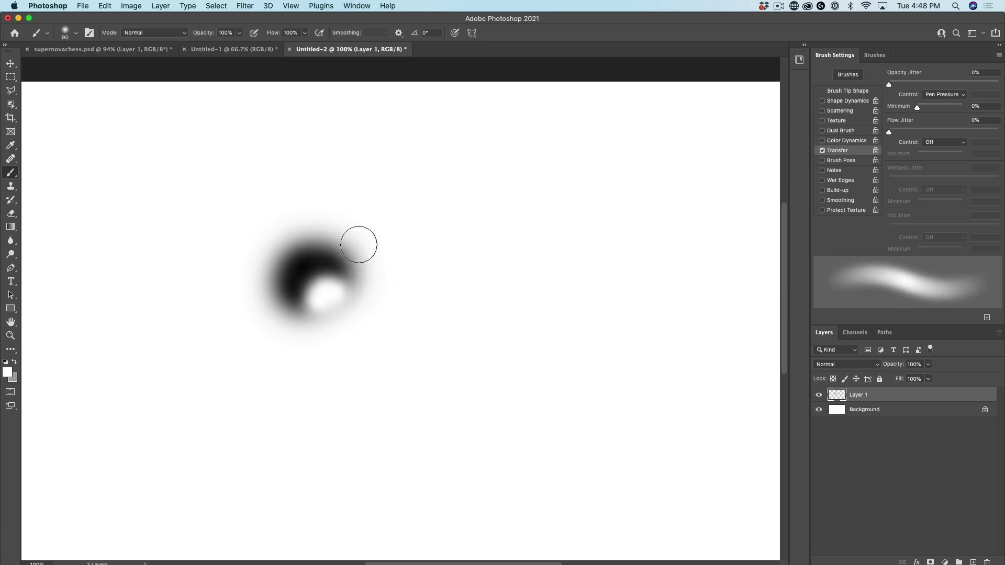
pyautogui.moveTo(358, 244); pyautogui.dragTo(321, 224)
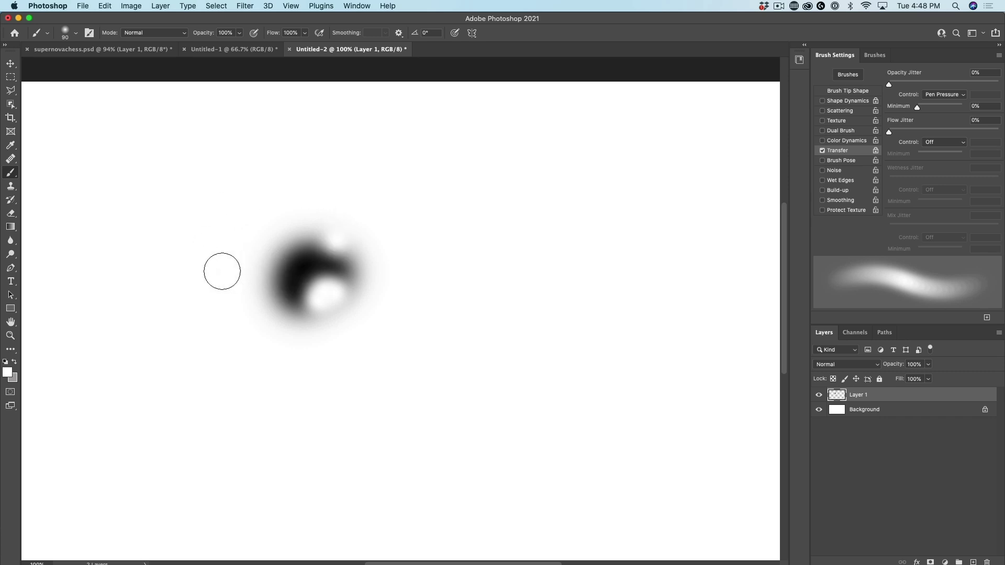
# - Enlarge the brush to size 175 and soften the blob's left edge with white
pyautogui.press(']')
pyautogui.press(']')
pyautogui.press(']')
pyautogui.press(']')
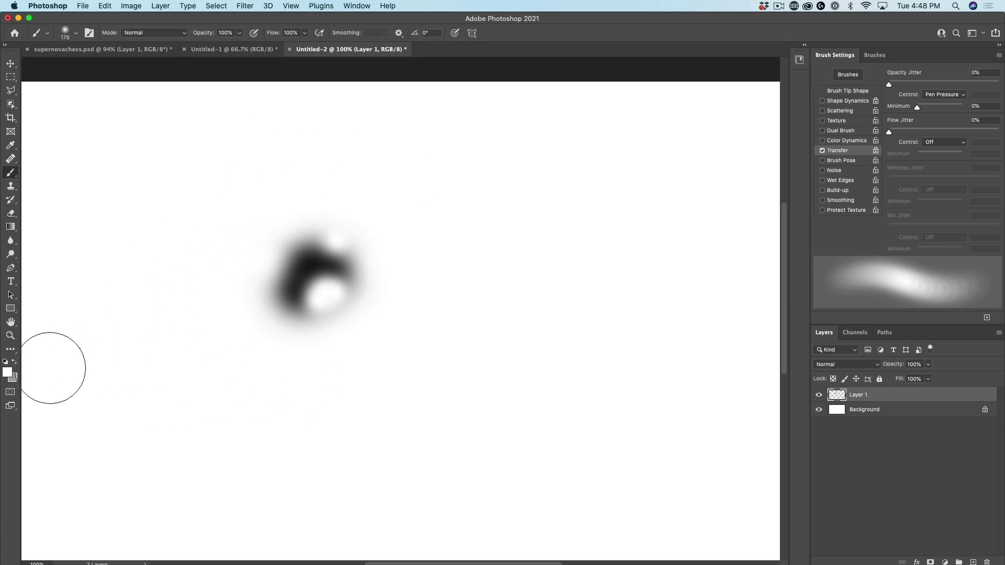
# - Set the foreground color to black, 000000, reduce the brush size, and dab small dark spots on the blob's inner left, right end and top
pyautogui.click(10, 373)
pyautogui.moveTo(564, 364); pyautogui.dragTo(495, 449)
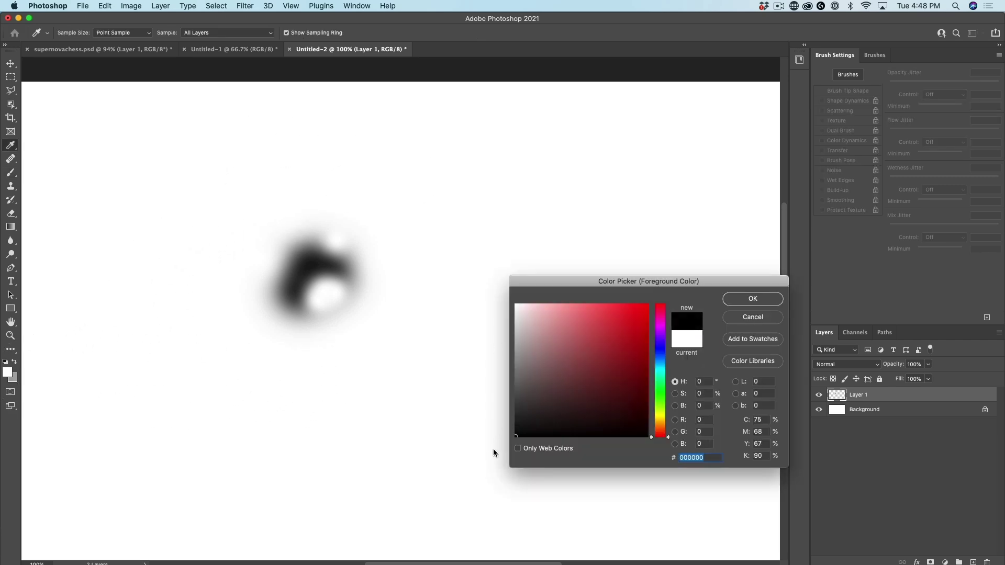
pyautogui.click(752, 299)
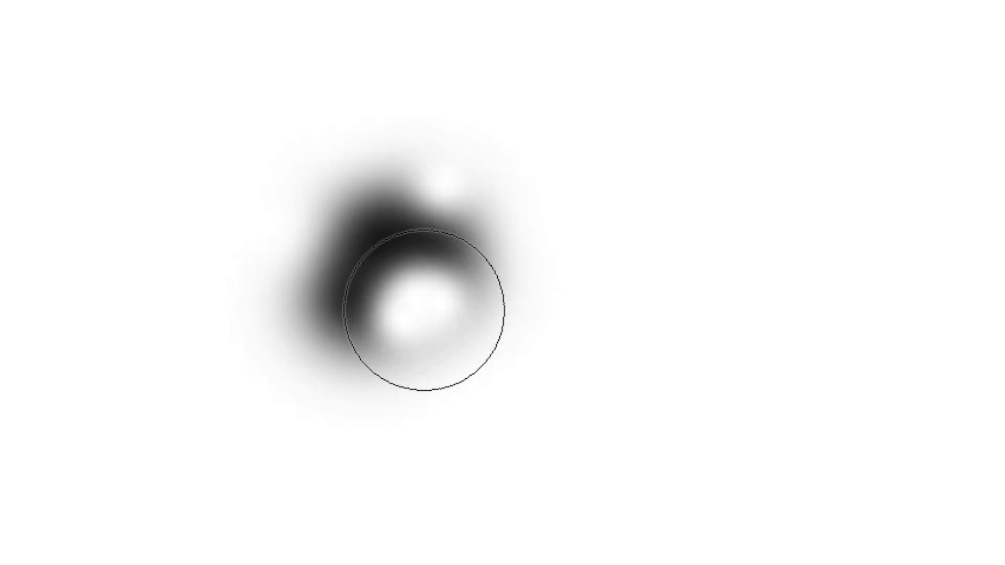
pyautogui.moveTo(422, 285); pyautogui.dragTo(388, 308)
pyautogui.press('[')
pyautogui.press('[')
pyautogui.press('[')
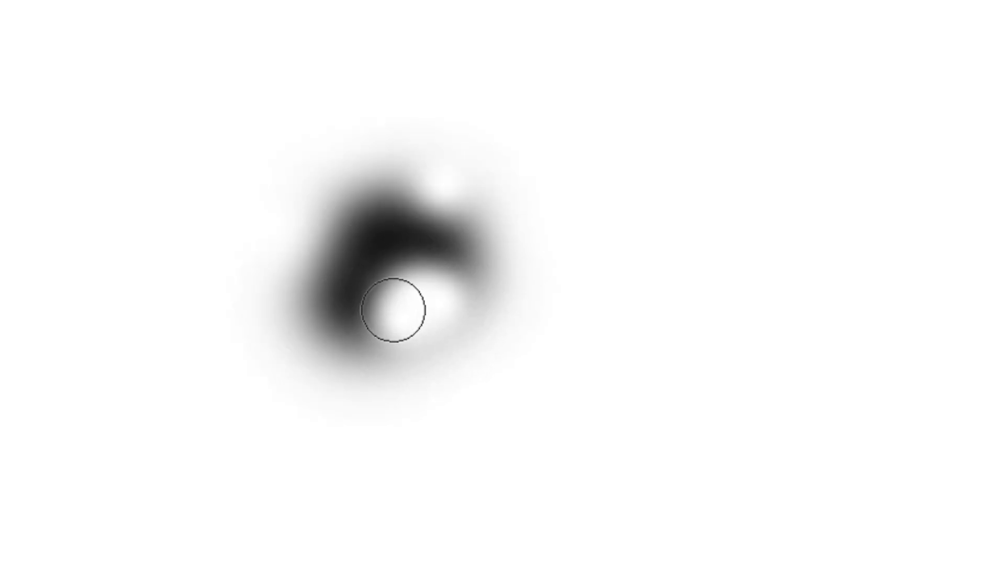
pyautogui.click(373, 284)
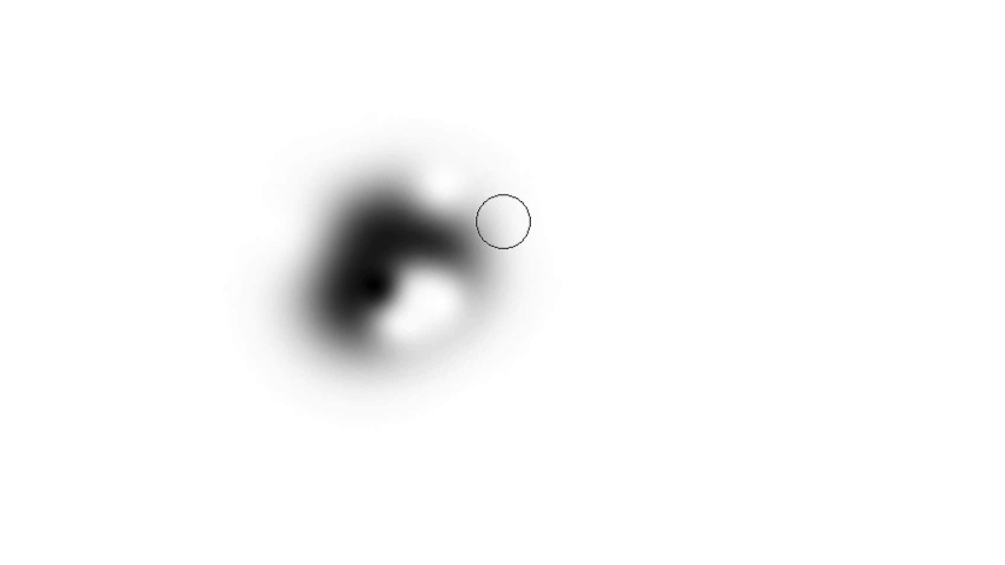
pyautogui.click(469, 267)
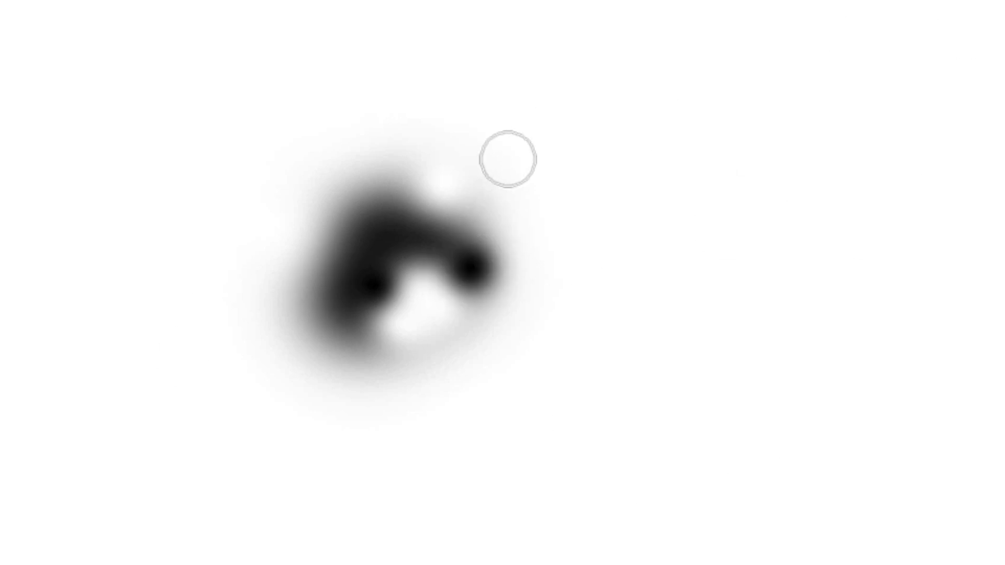
pyautogui.click(435, 212)
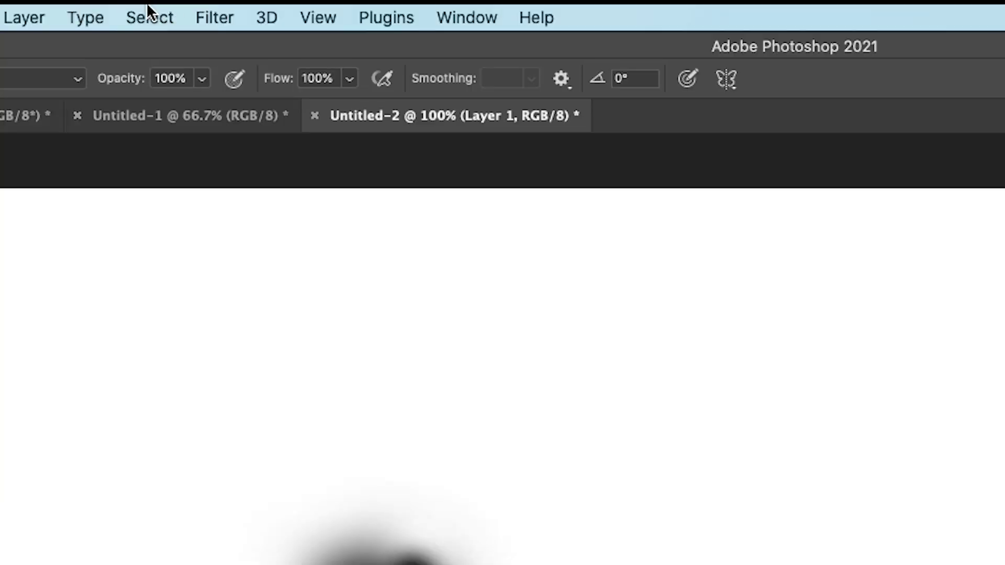
# - Apply a Gaussian Blur with a 5.4 pixel radius to the blob on Layer 1
pyautogui.click(148, 7)
pyautogui.moveTo(211, 9)
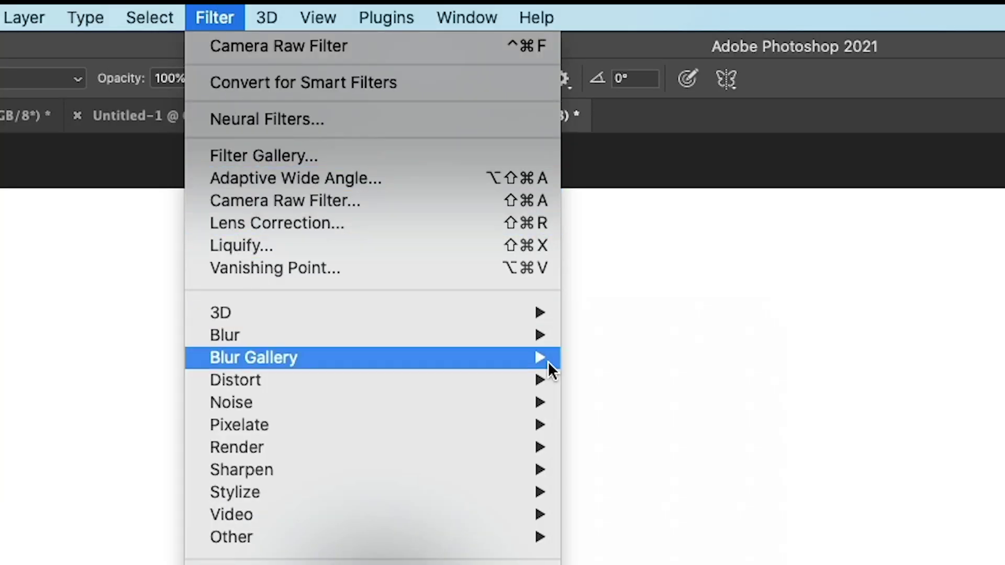
pyautogui.moveTo(538, 336)
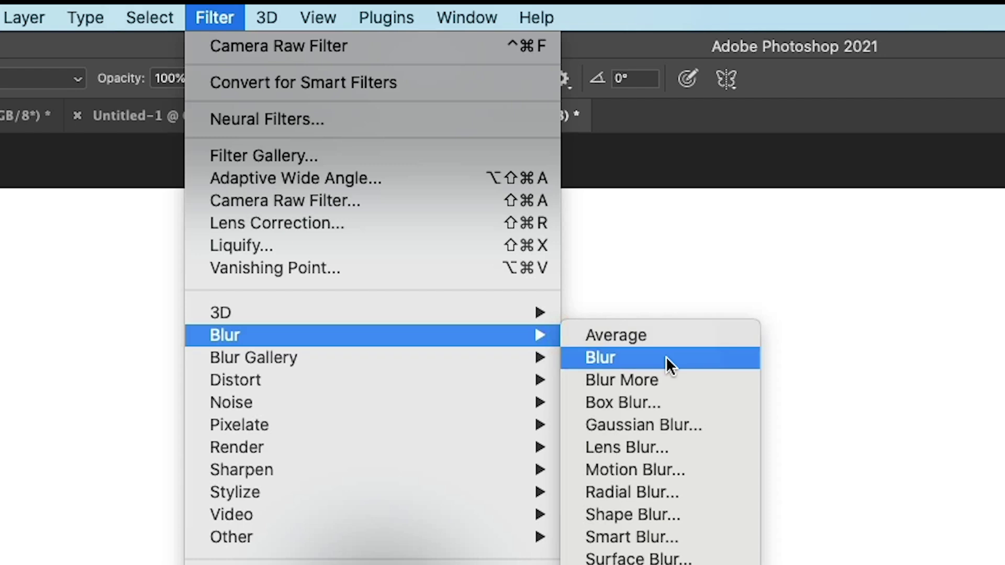
pyautogui.click(688, 421)
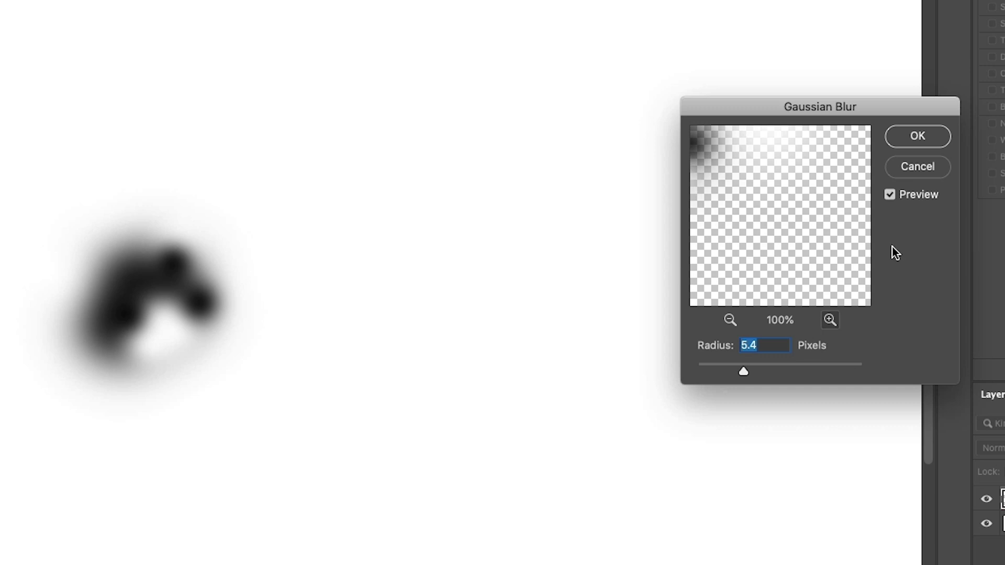
pyautogui.click(922, 137)
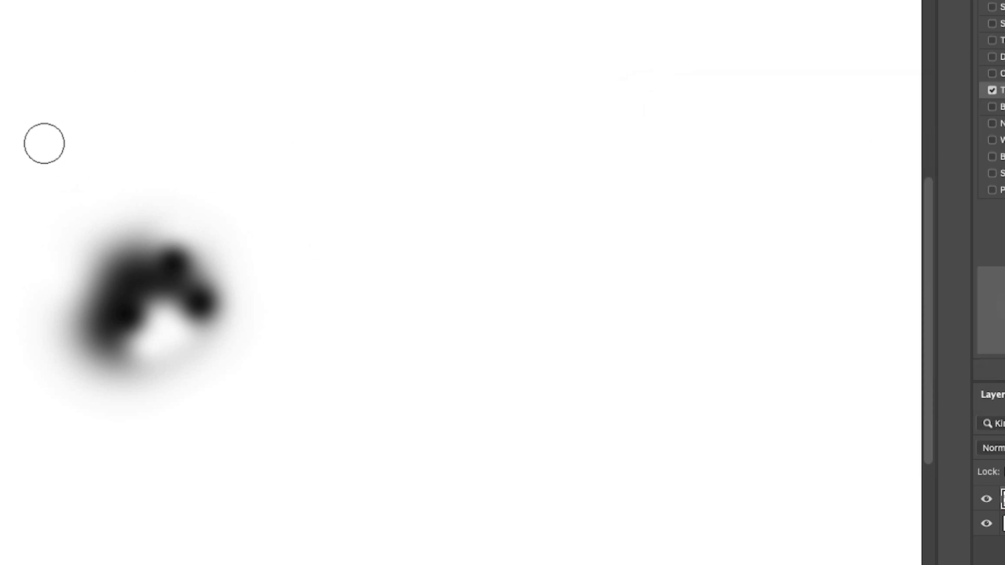
# - Select the blob with a rectangular marquee and define it as a brush preset, accepting the suggested name
pyautogui.press('m')
pyautogui.moveTo(25, 183); pyautogui.dragTo(261, 409)
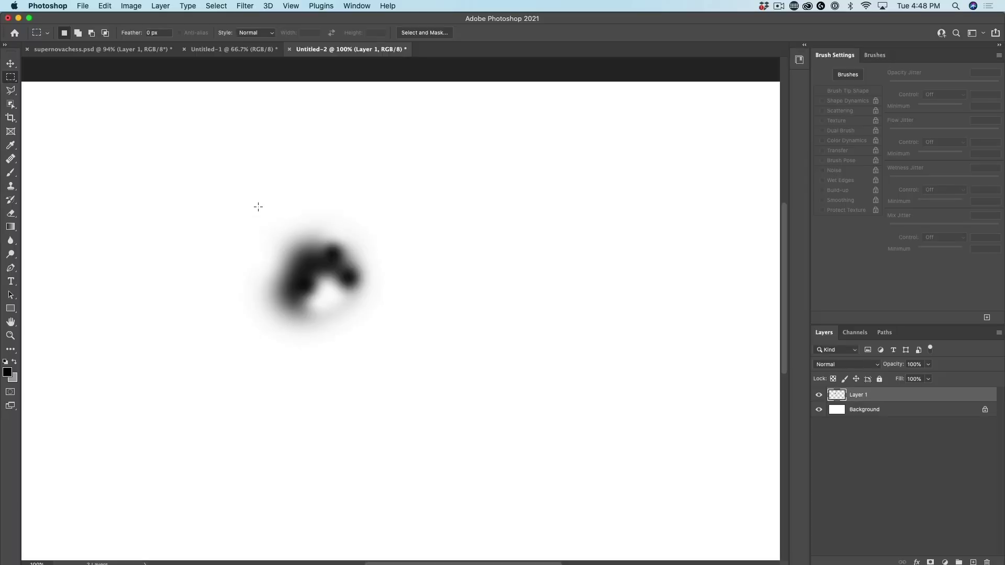
pyautogui.moveTo(387, 341)
pyautogui.mouseDown()
pyautogui.moveTo(390, 332)
pyautogui.moveTo(395, 346)
pyautogui.moveTo(376, 366)
pyautogui.moveTo(440, 367)
pyautogui.moveTo(455, 390)
pyautogui.moveTo(399, 348)
pyautogui.moveTo(410, 372)
pyautogui.mouseUp()
pyautogui.press('space')
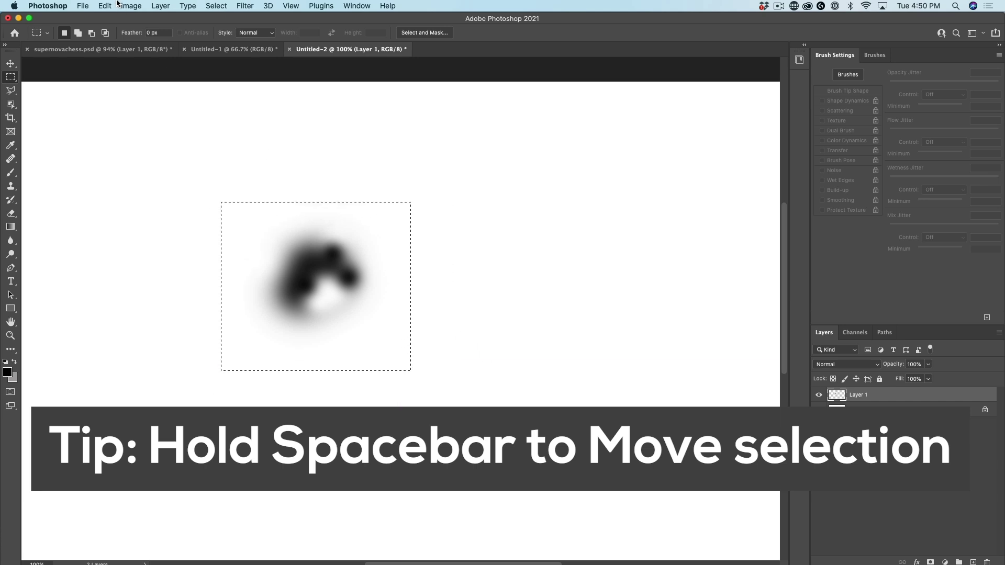
pyautogui.click(105, 6)
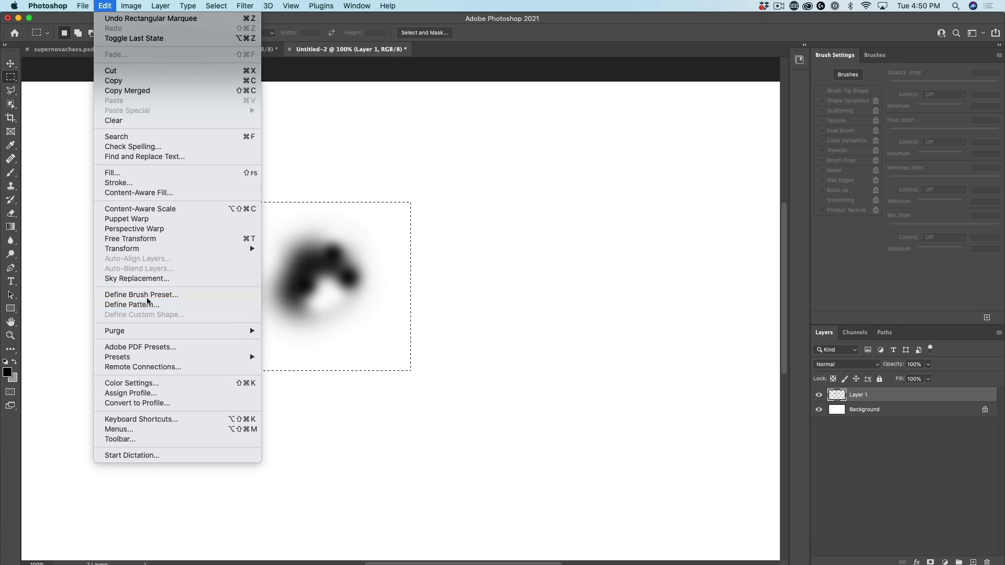
pyautogui.click(141, 294)
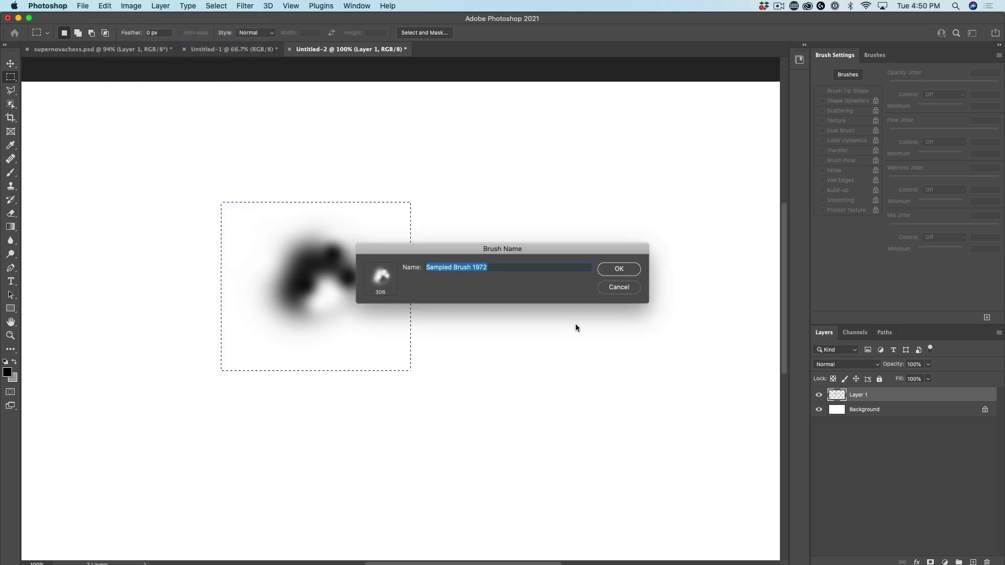
pyautogui.click(618, 269)
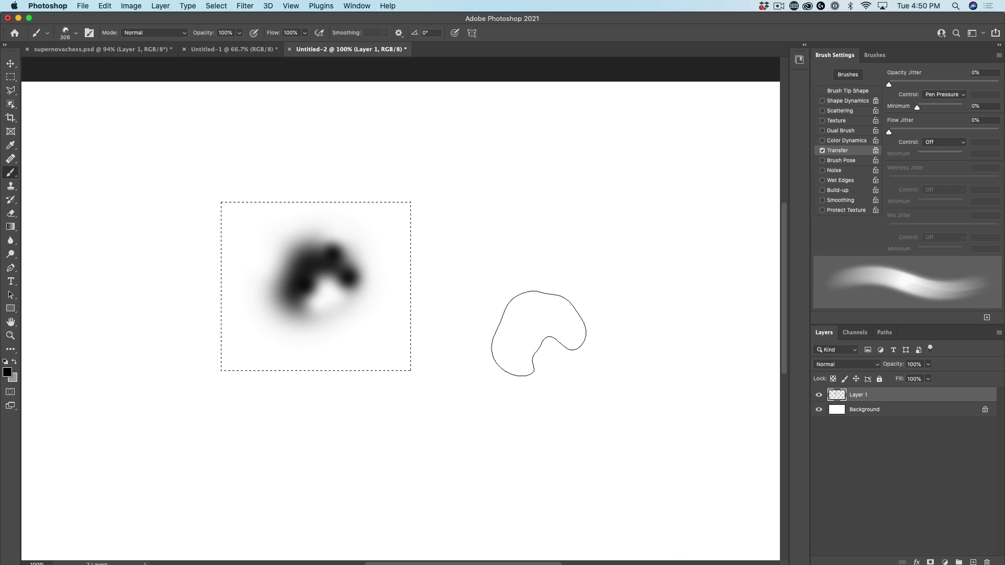
# - Deselect the blob and stamp the new brush at size 306 in three empty areas around it
pyautogui.press('super+d')
pyautogui.click(572, 256)
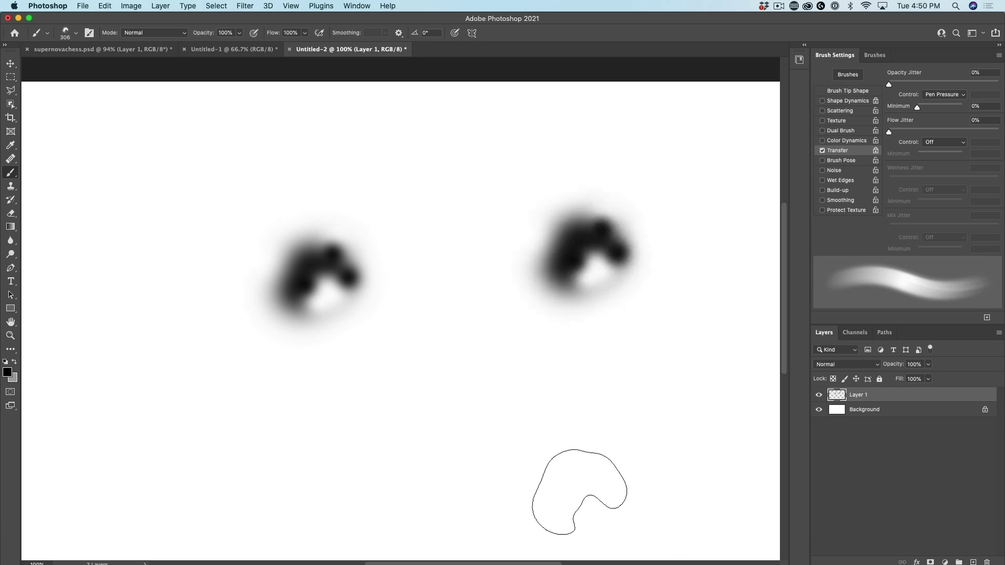
pyautogui.click(470, 398)
pyautogui.click(439, 194)
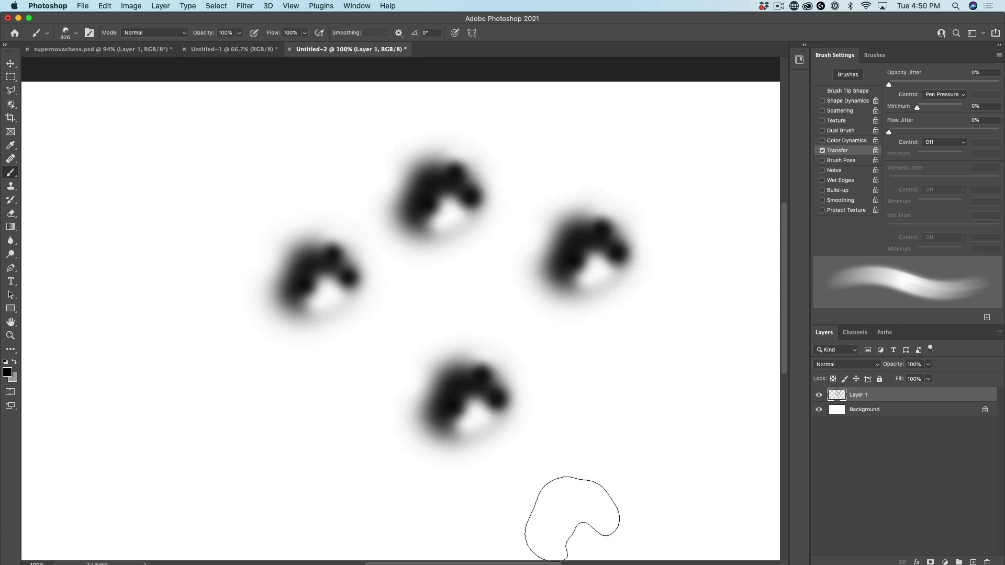
# - Stamp the new brush twice in the gap between the left and upper blobs
pyautogui.click(340, 243)
pyautogui.click(380, 202)
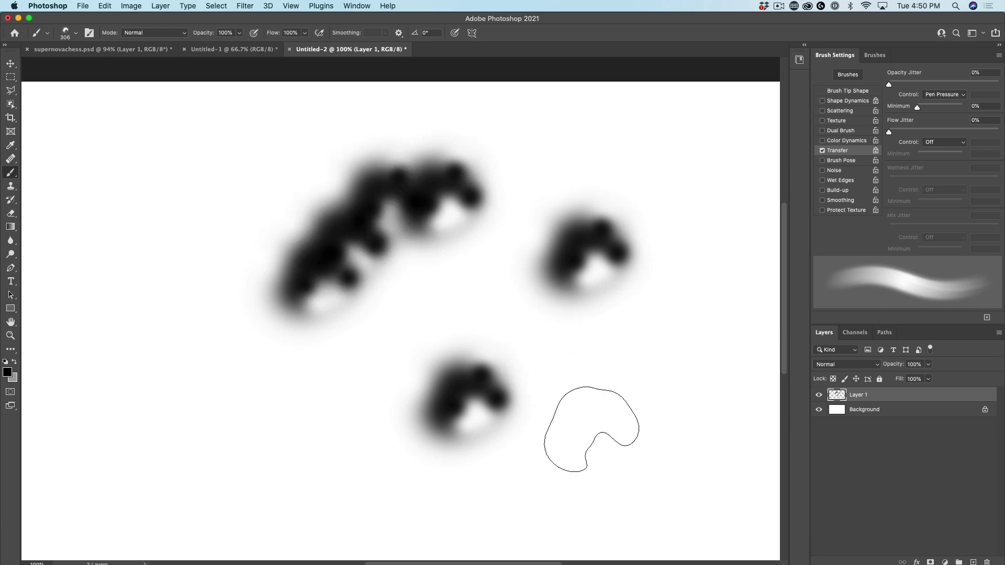
# - Undo all the test stamps and clear the original blob so the canvas is blank
pyautogui.press('super+z')
pyautogui.press('super+z')
pyautogui.press('super+z')
pyautogui.press('super+z')
pyautogui.press('super+z')
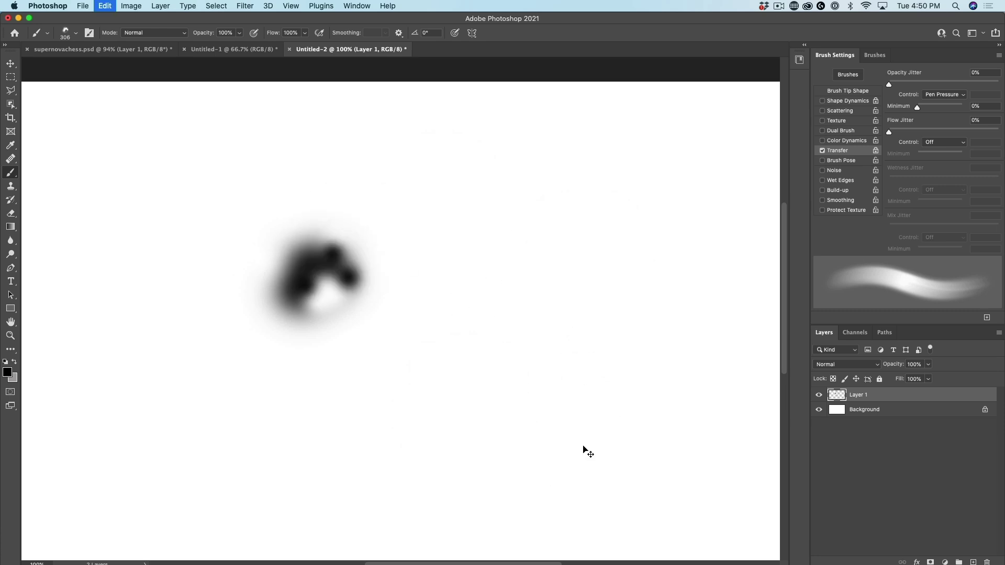
pyautogui.press('super+z')
pyautogui.press('super+z')
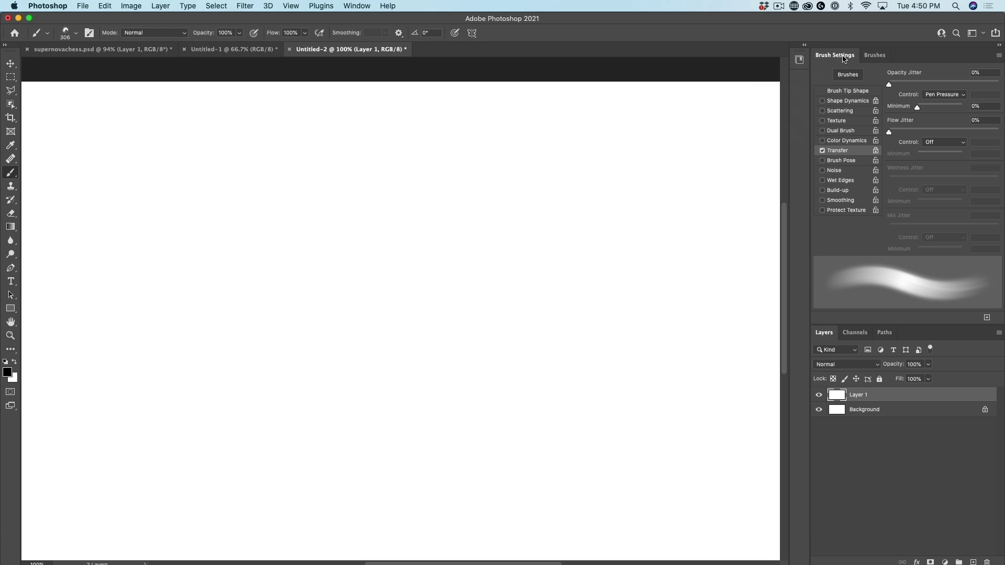
# - Float the brush settings and enable Scattering with Scatter at 171% and Count at 2
pyautogui.moveTo(837, 54)
pyautogui.mouseDown()
pyautogui.moveTo(546, 90)
pyautogui.moveTo(517, 68)
pyautogui.mouseUp()
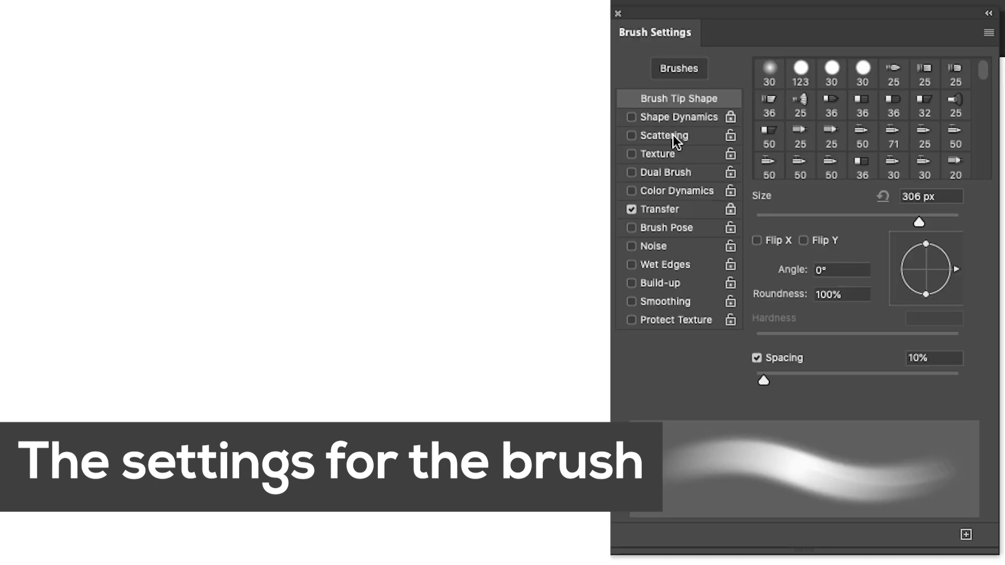
pyautogui.click(532, 124)
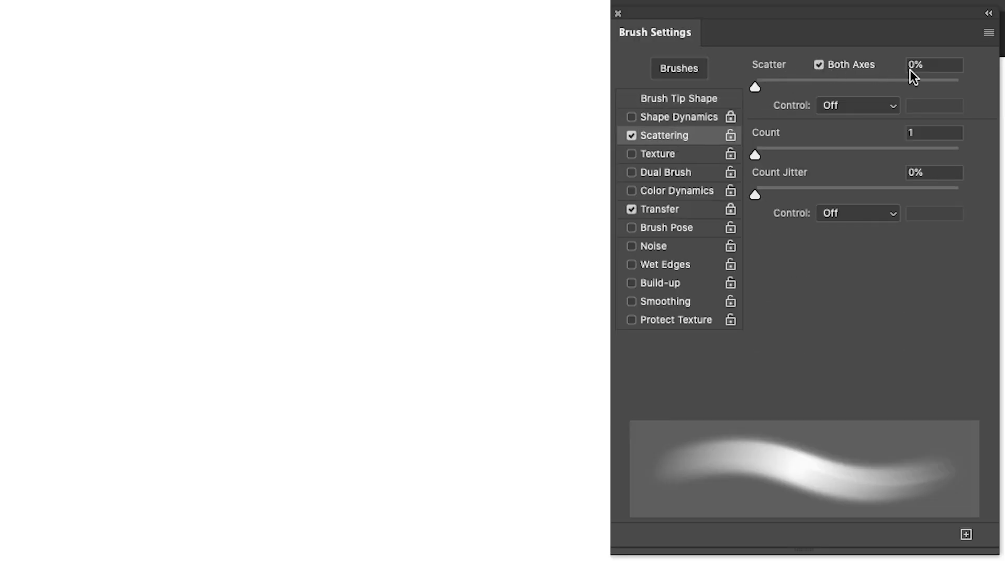
pyautogui.moveTo(754, 86)
pyautogui.mouseDown()
pyautogui.moveTo(814, 87)
pyautogui.moveTo(789, 88)
pyautogui.mouseUp()
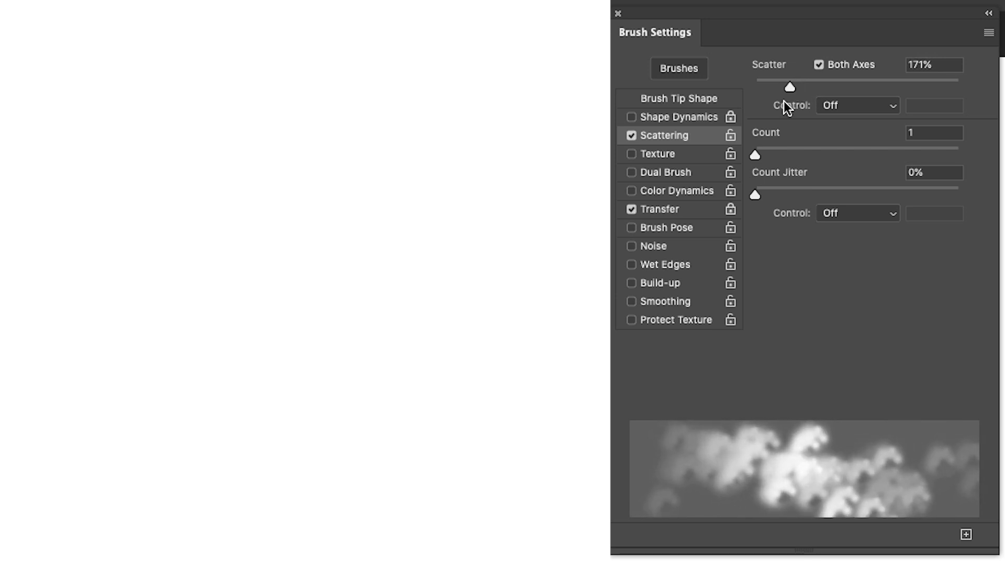
pyautogui.moveTo(759, 151); pyautogui.dragTo(762, 151)
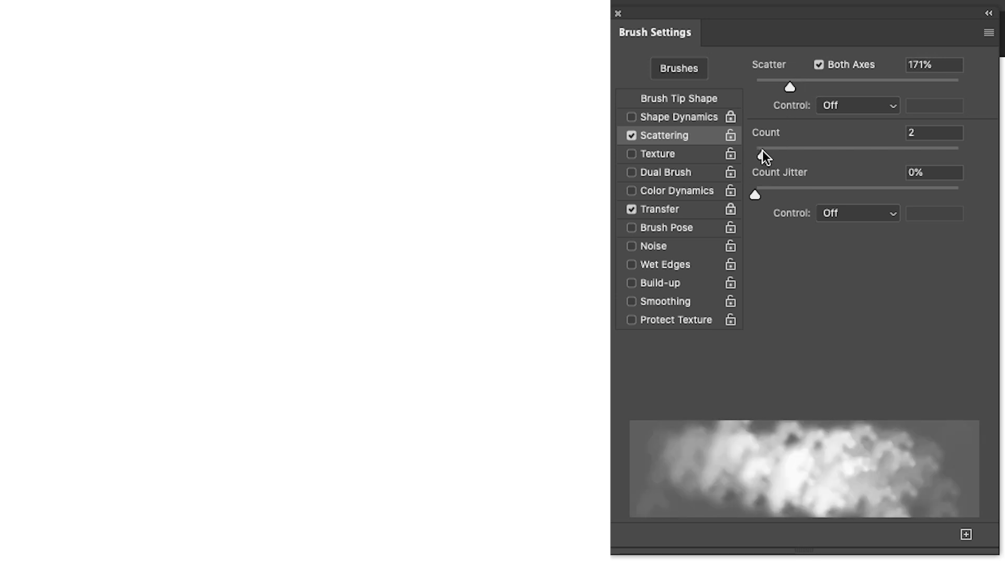
# - Undo a black test stroke, and paint a scattered cloud patch in medium gray with the brush at 125 px
pyautogui.moveTo(106, 235)
pyautogui.mouseDown()
pyautogui.moveTo(101, 224)
pyautogui.moveTo(273, 359)
pyautogui.moveTo(419, 435)
pyautogui.mouseUp()
pyautogui.hotkey('ctrl', 'z')
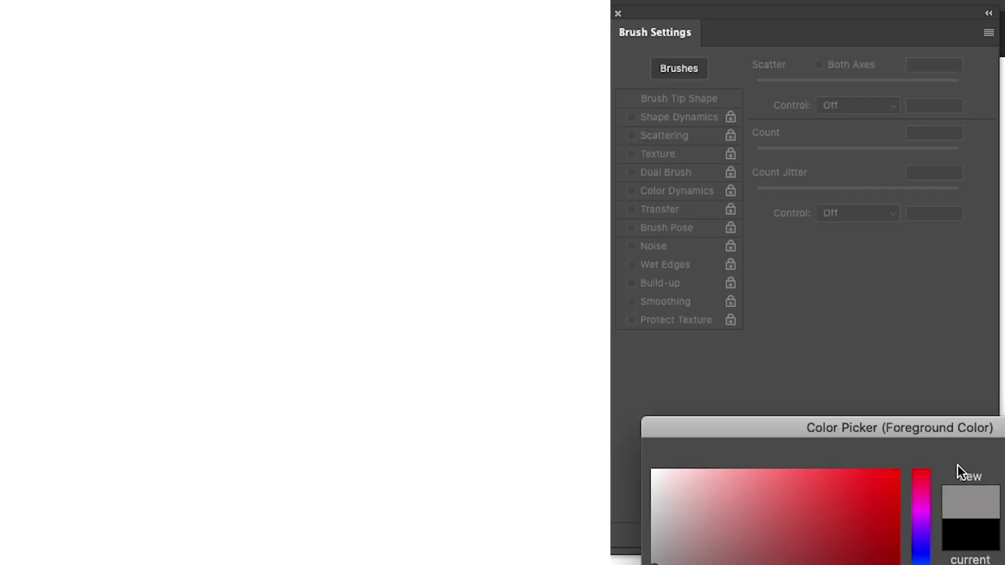
pyautogui.press('Return')
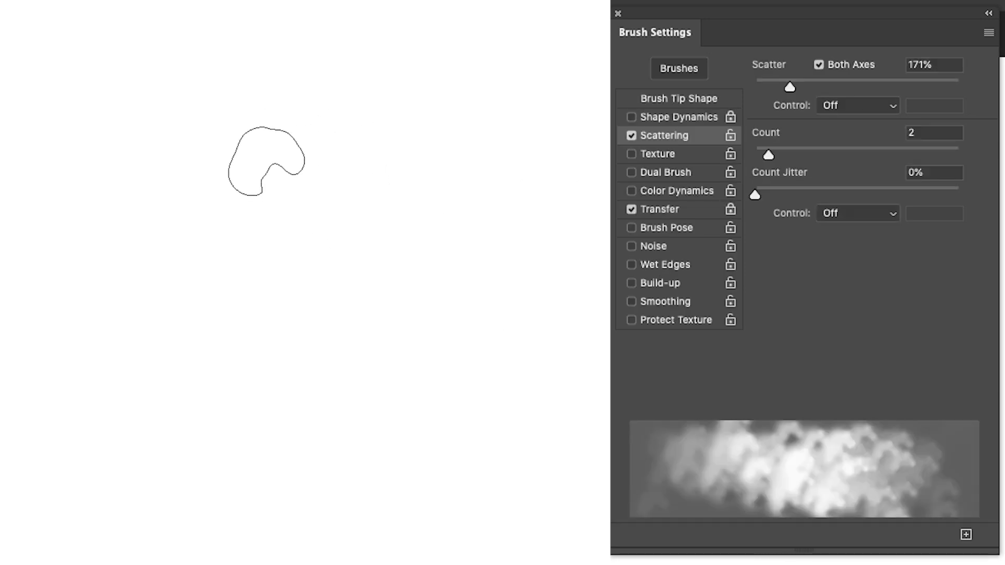
pyautogui.moveTo(209, 173)
pyautogui.mouseDown()
pyautogui.moveTo(197, 172)
pyautogui.moveTo(330, 285)
pyautogui.moveTo(364, 364)
pyautogui.mouseUp()
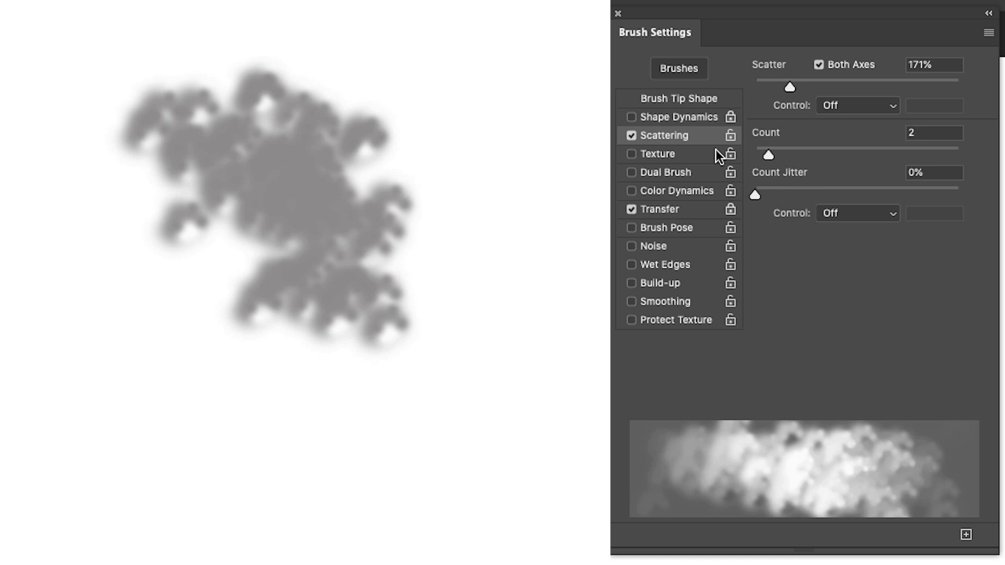
# - Set the brush tip Spacing to 28% and paint a wide, scattered gray cloud mass below the first patch
pyautogui.click(693, 98)
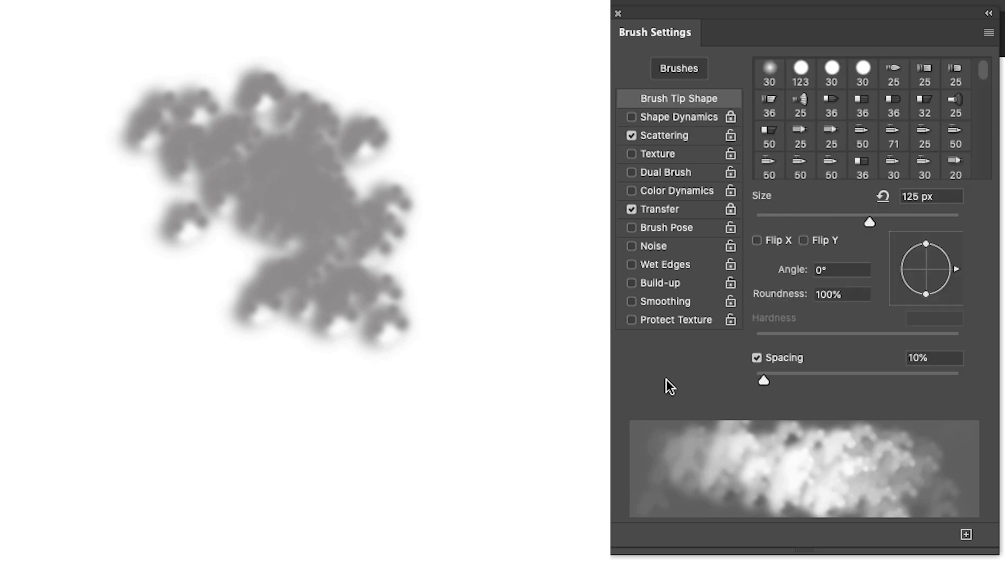
pyautogui.moveTo(763, 378); pyautogui.dragTo(781, 378)
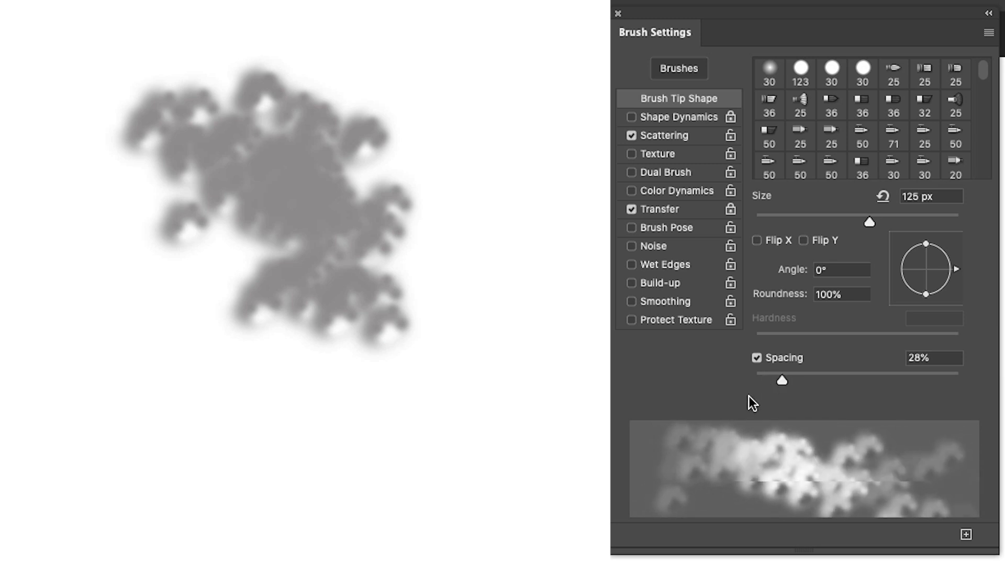
pyautogui.moveTo(168, 464)
pyautogui.mouseDown()
pyautogui.moveTo(348, 437)
pyautogui.moveTo(149, 402)
pyautogui.moveTo(164, 466)
pyautogui.moveTo(262, 264)
pyautogui.moveTo(482, 363)
pyautogui.moveTo(140, 341)
pyautogui.moveTo(120, 324)
pyautogui.mouseUp()
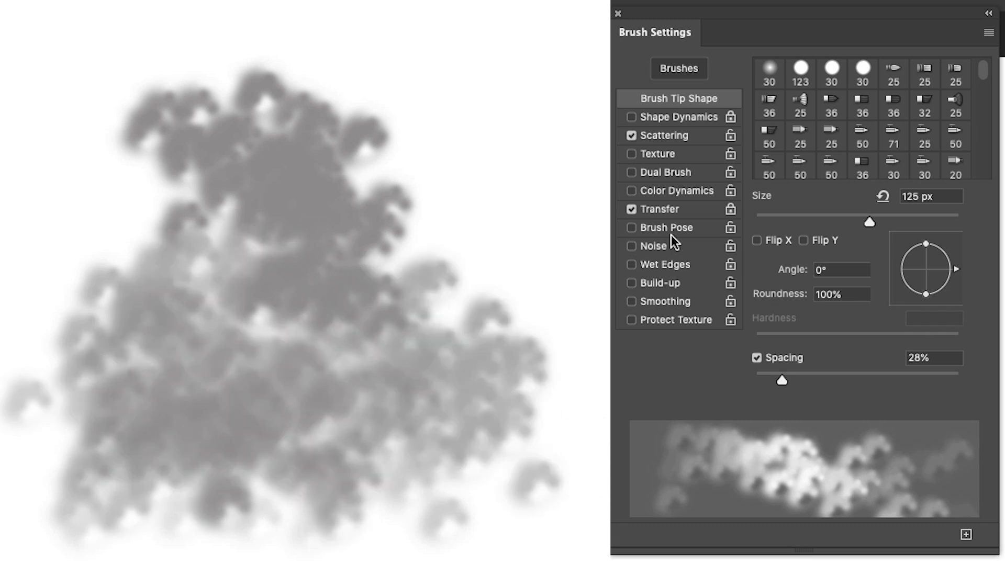
# - Enable Shape Dynamics with Angle Jitter at 100% and paint gray cloud texture along the right side of the cloud
pyautogui.click(676, 118)
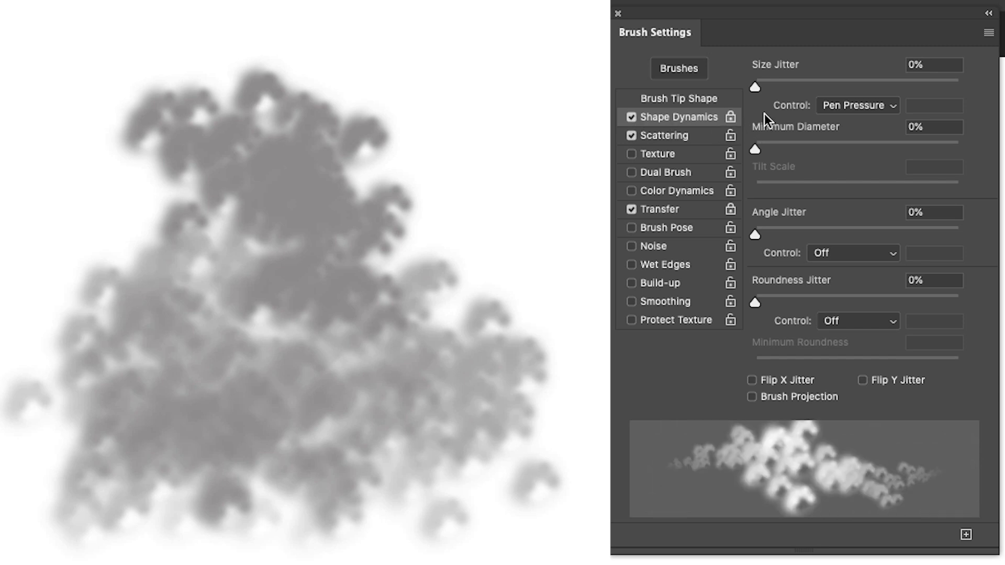
pyautogui.moveTo(755, 234); pyautogui.dragTo(959, 236)
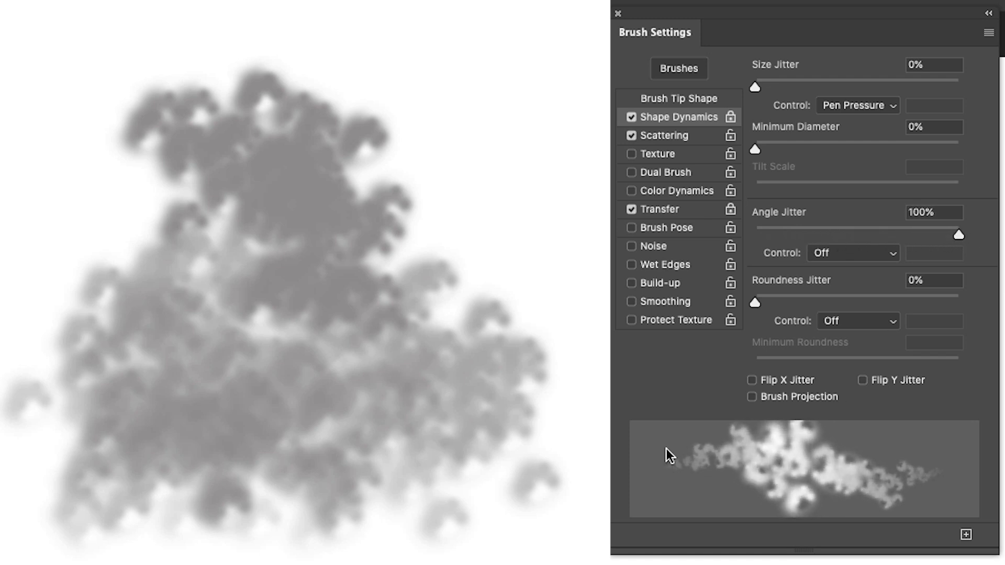
pyautogui.moveTo(381, 78)
pyautogui.mouseDown()
pyautogui.moveTo(419, 225)
pyautogui.moveTo(464, 78)
pyautogui.moveTo(521, 222)
pyautogui.moveTo(376, 254)
pyautogui.moveTo(565, 497)
pyautogui.moveTo(426, 477)
pyautogui.moveTo(434, 362)
pyautogui.mouseUp()
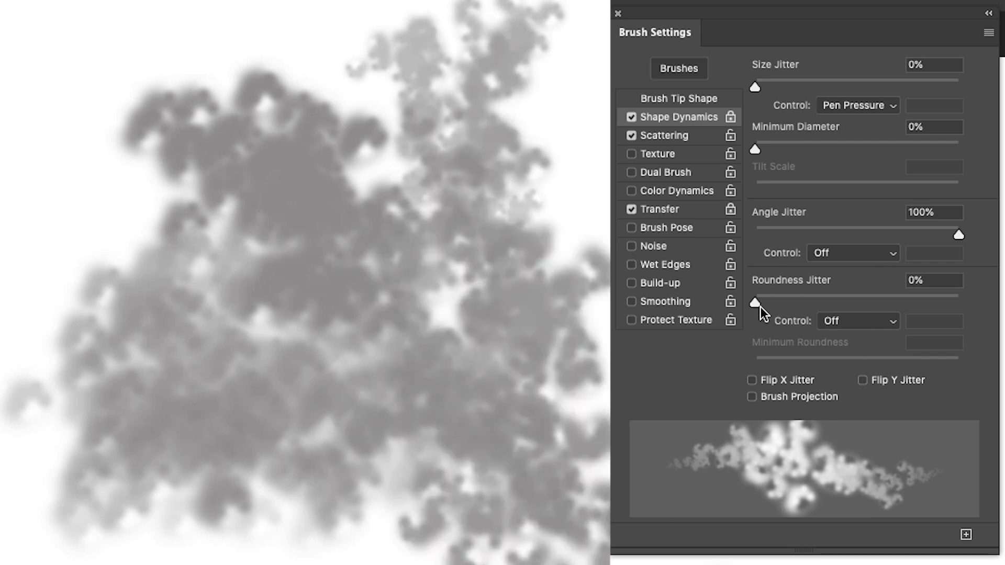
# - Set Roundness Jitter to 9% and Size Jitter to 42%, and paint more gray texture with light highlights over the middle of the cloud
pyautogui.moveTo(755, 304); pyautogui.dragTo(777, 298)
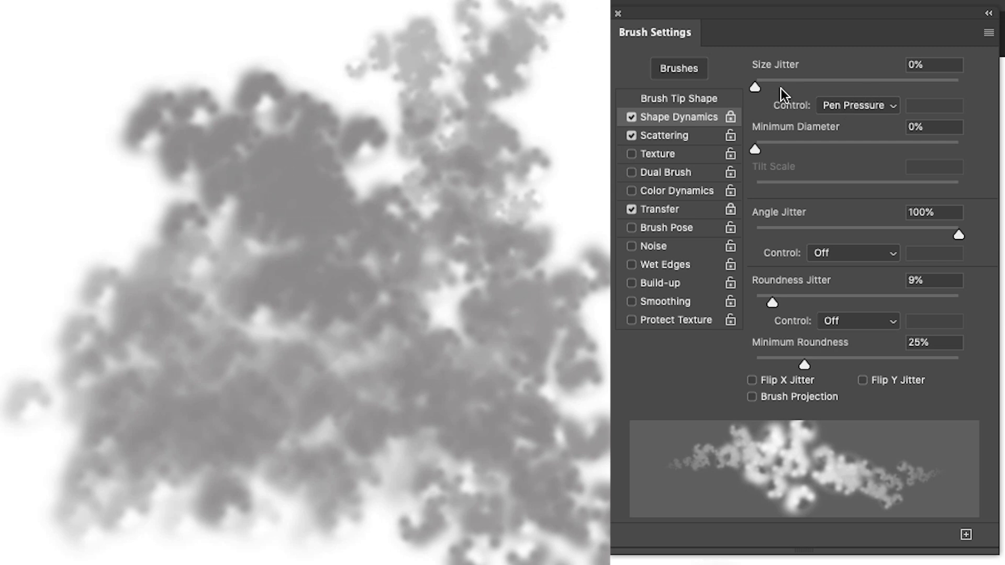
pyautogui.moveTo(757, 89)
pyautogui.mouseDown()
pyautogui.moveTo(855, 94)
pyautogui.moveTo(842, 92)
pyautogui.mouseUp()
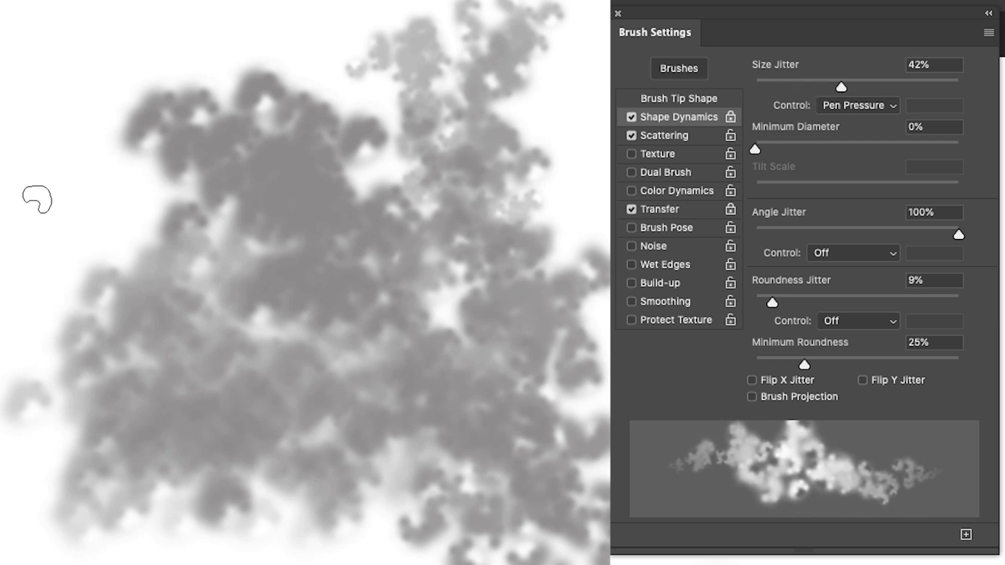
pyautogui.moveTo(37, 199)
pyautogui.mouseDown()
pyautogui.moveTo(45, 108)
pyautogui.moveTo(336, 85)
pyautogui.moveTo(256, 139)
pyautogui.moveTo(178, 154)
pyautogui.moveTo(453, 199)
pyautogui.mouseUp()
pyautogui.moveTo(361, 134)
pyautogui.mouseDown()
pyautogui.moveTo(426, 233)
pyautogui.moveTo(461, 263)
pyautogui.moveTo(412, 272)
pyautogui.mouseUp()
pyautogui.hotkey('ctrl', 'z')
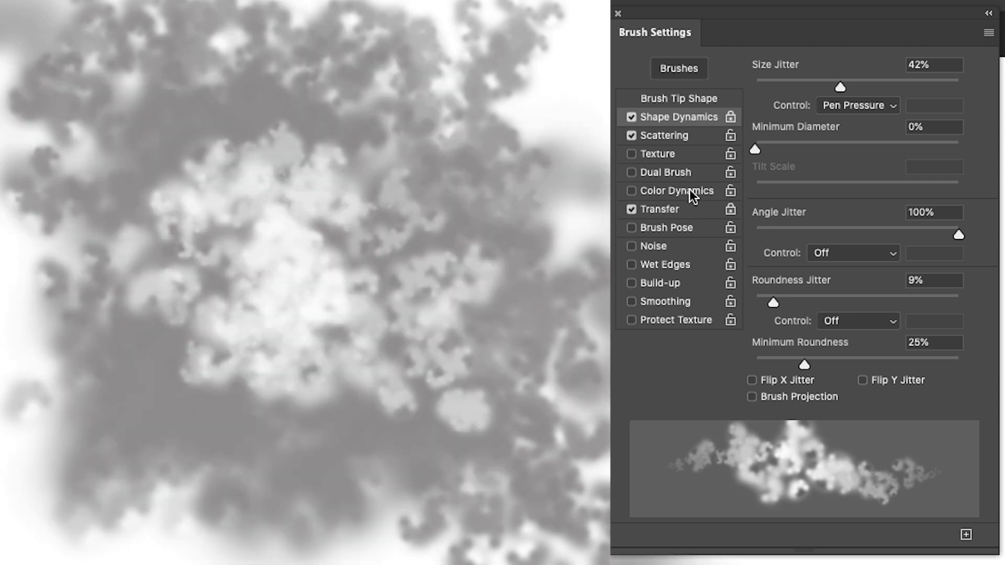
# - Set the brush's Flow Jitter to 53% in the Transfer settings
pyautogui.click(680, 209)
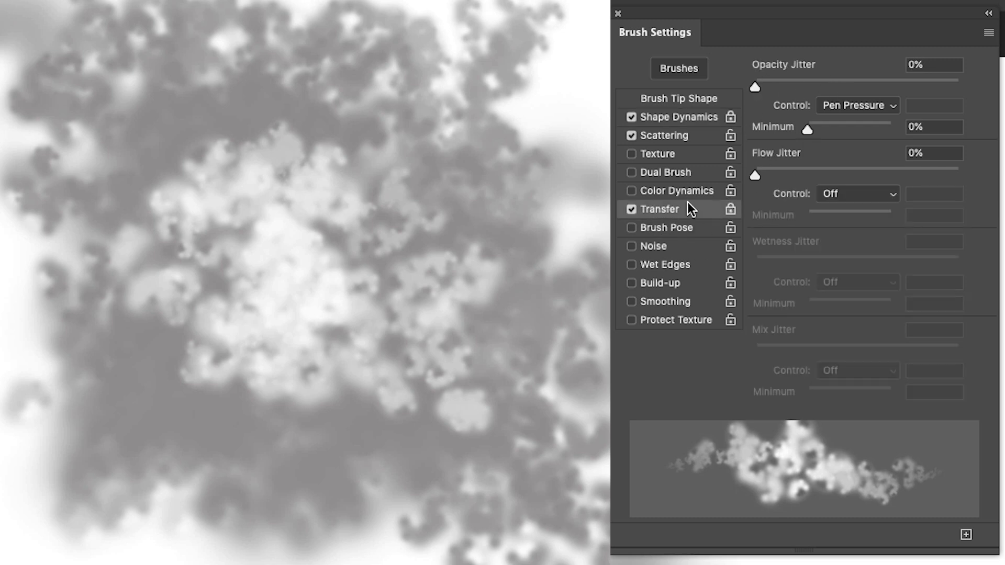
pyautogui.moveTo(763, 172)
pyautogui.mouseDown()
pyautogui.moveTo(896, 174)
pyautogui.moveTo(862, 175)
pyautogui.mouseUp()
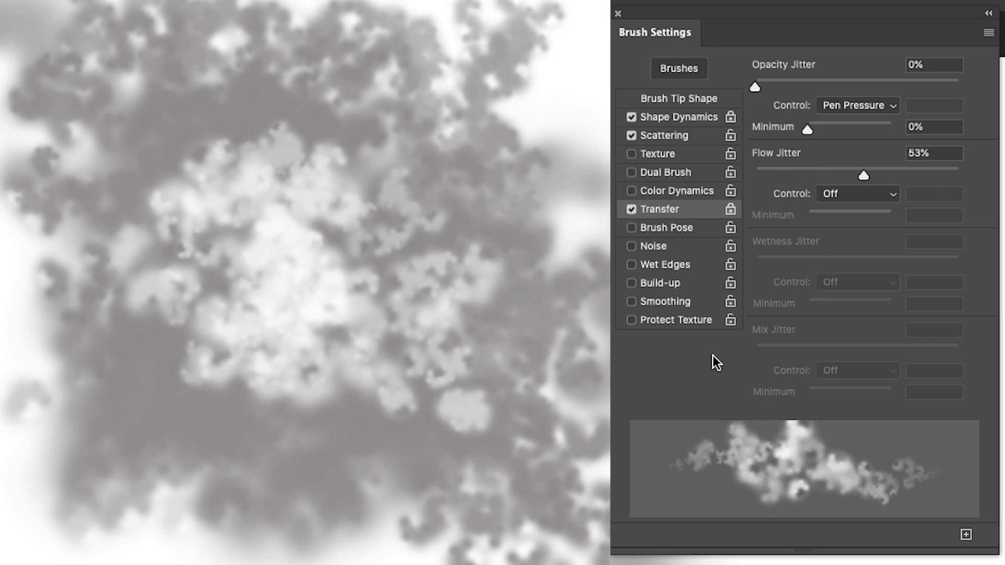